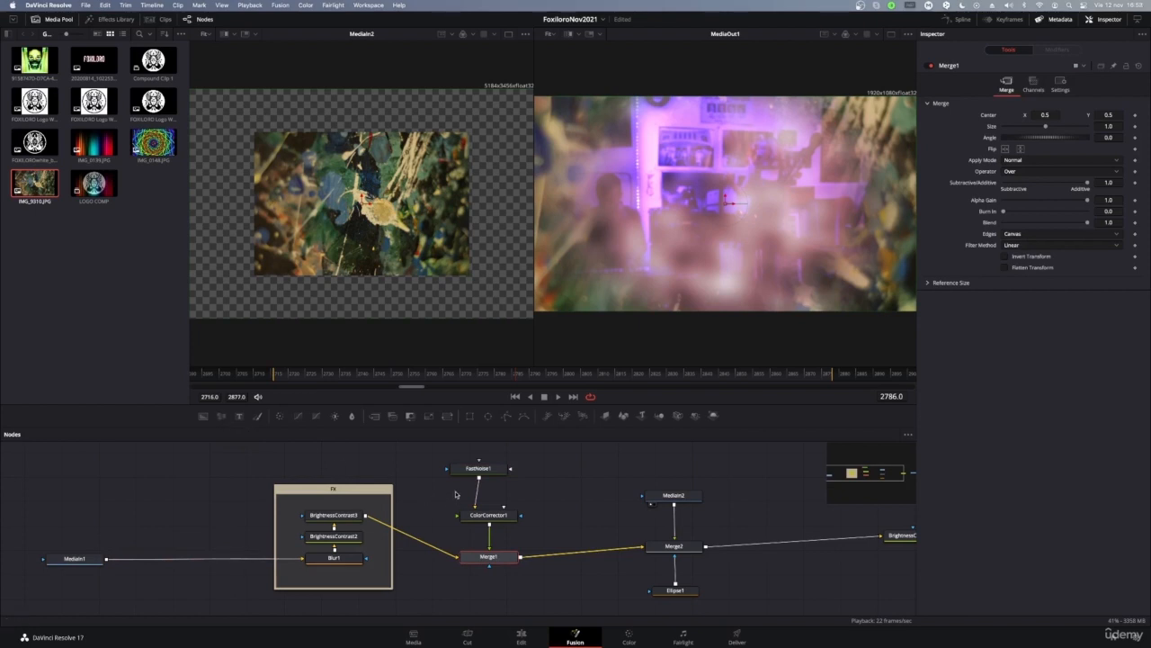
# Step: Add a Film Grain node after Merge1, then delete FilmGrain1 again
pyautogui.hotkey('shift', 'space')
pyautogui.write('gra')
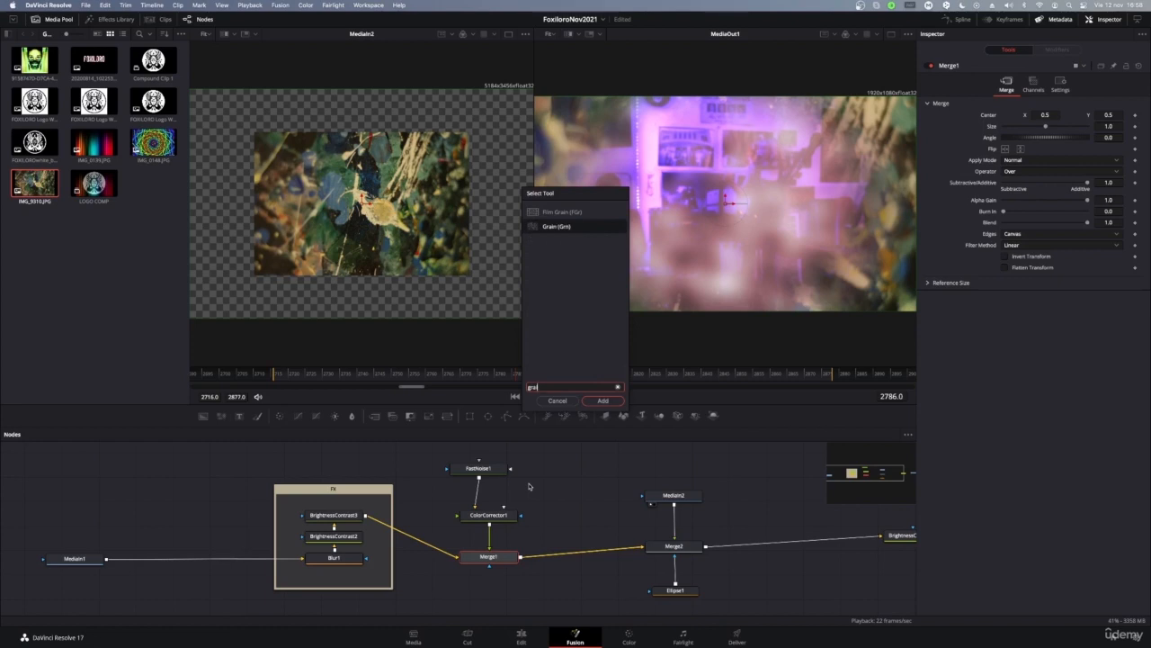
pyautogui.click(584, 230)
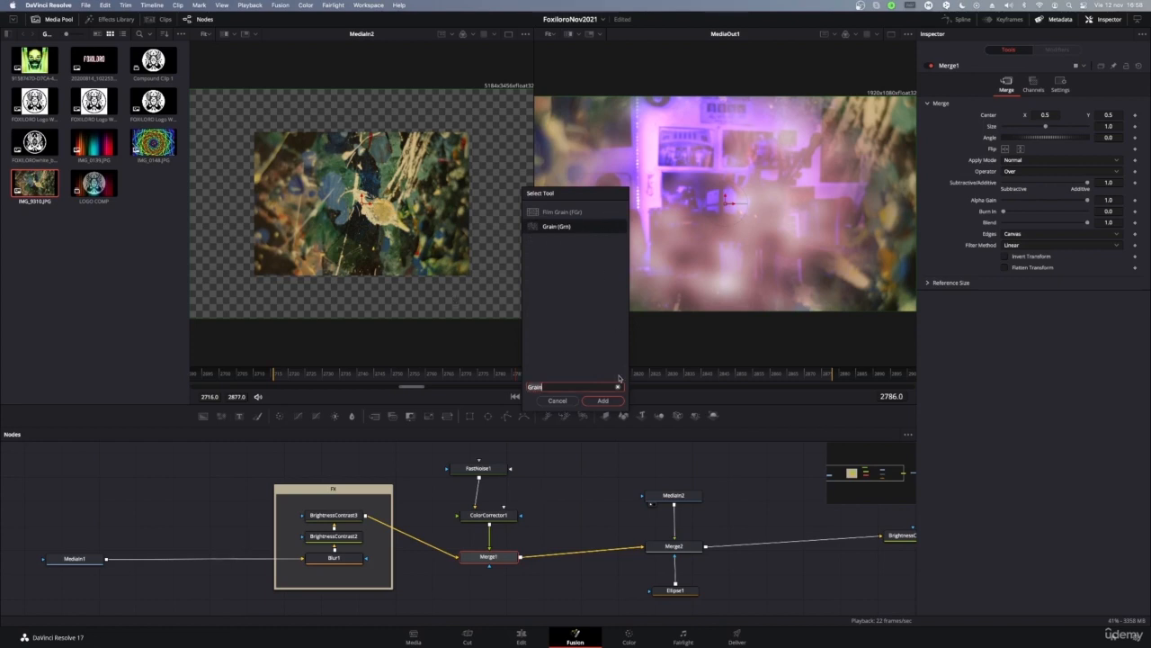
pyautogui.click(589, 214)
pyautogui.click(617, 404)
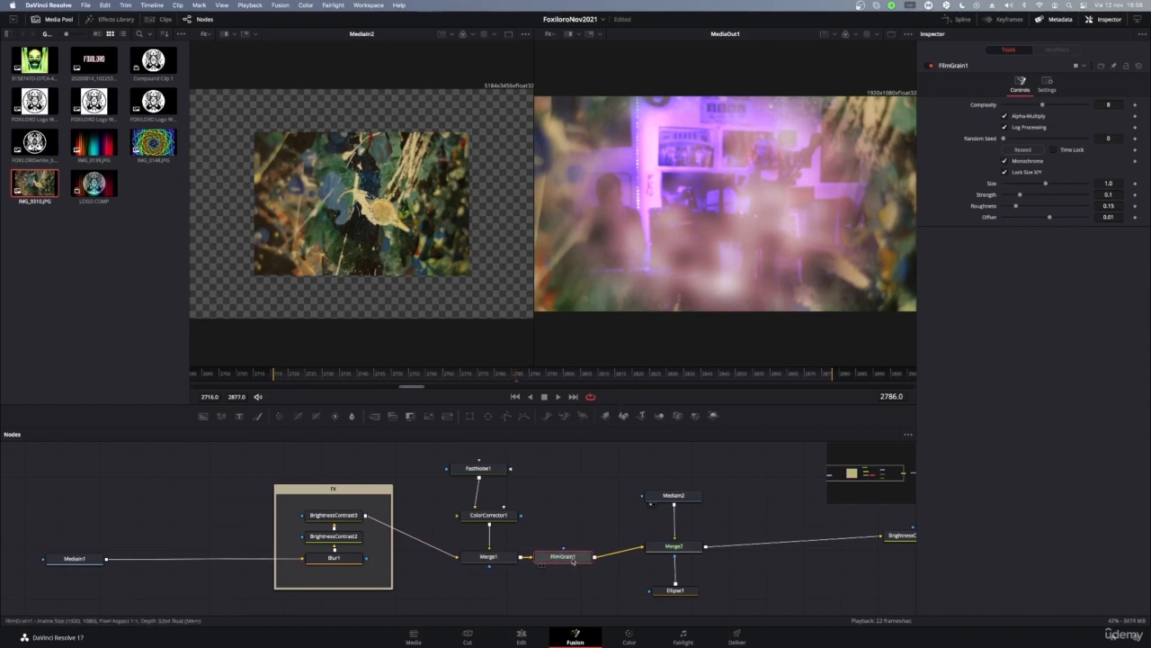
pyautogui.moveTo(573, 561)
pyautogui.mouseDown()
pyautogui.moveTo(591, 534)
pyautogui.moveTo(569, 560)
pyautogui.mouseUp()
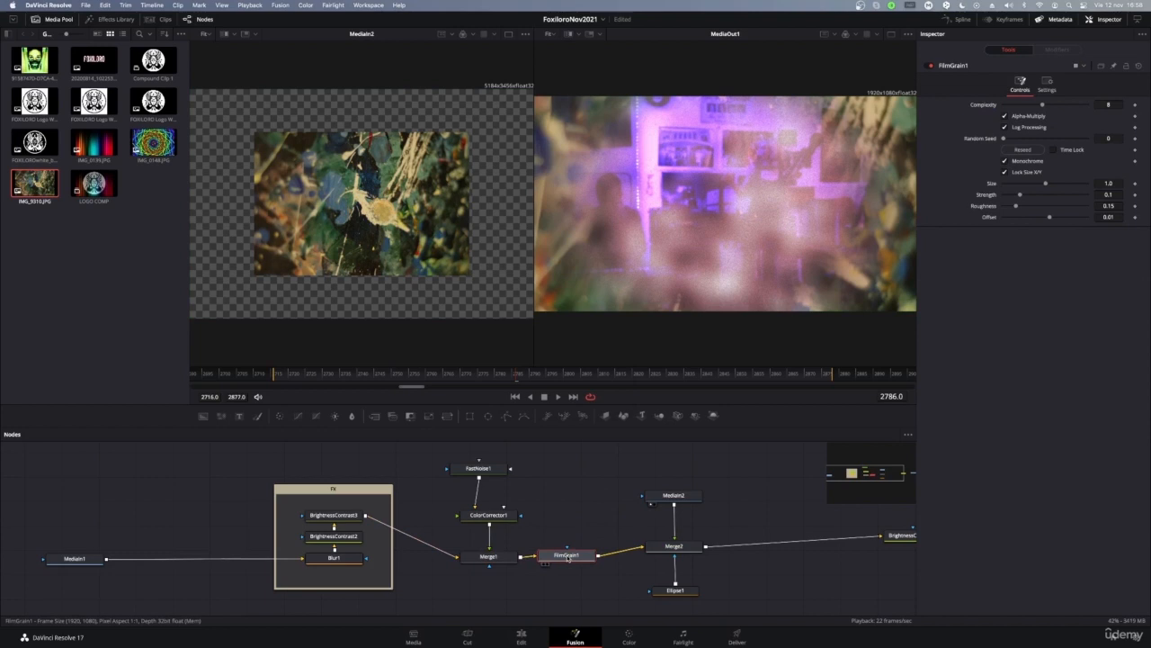
pyautogui.press('Delete')
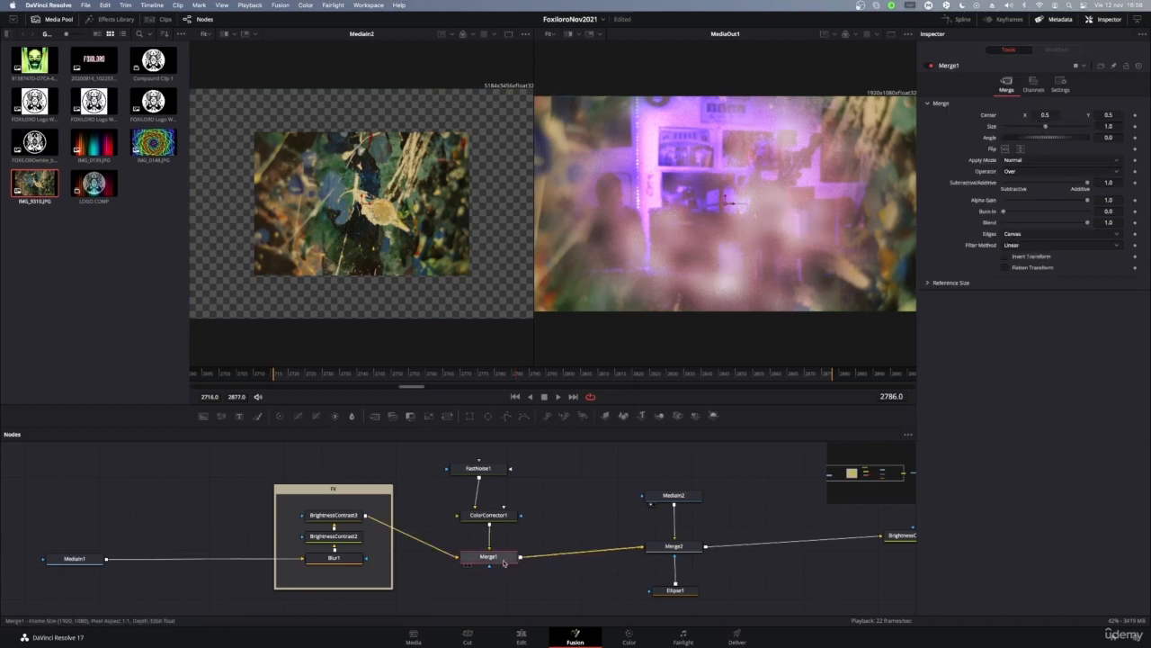
# Step: Add a Background node below Merge1 and preview its black frame in viewer 1
pyautogui.moveTo(342, 493); pyautogui.dragTo(347, 481)
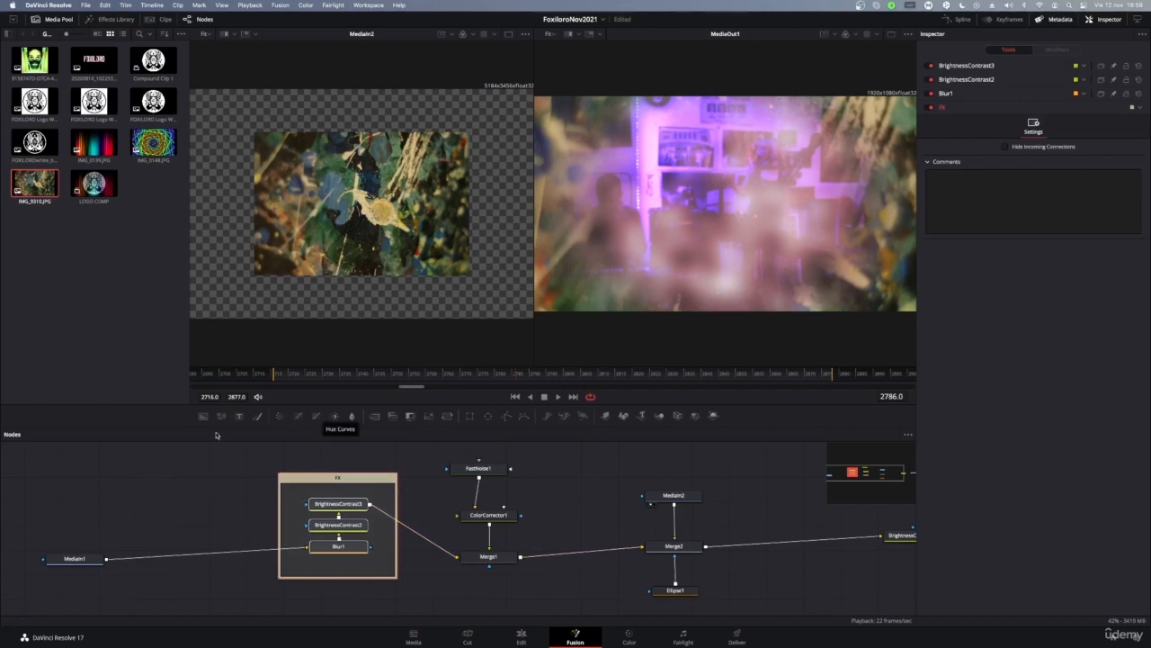
pyautogui.hotkey('shift', 'space')
pyautogui.write('Film Grain')
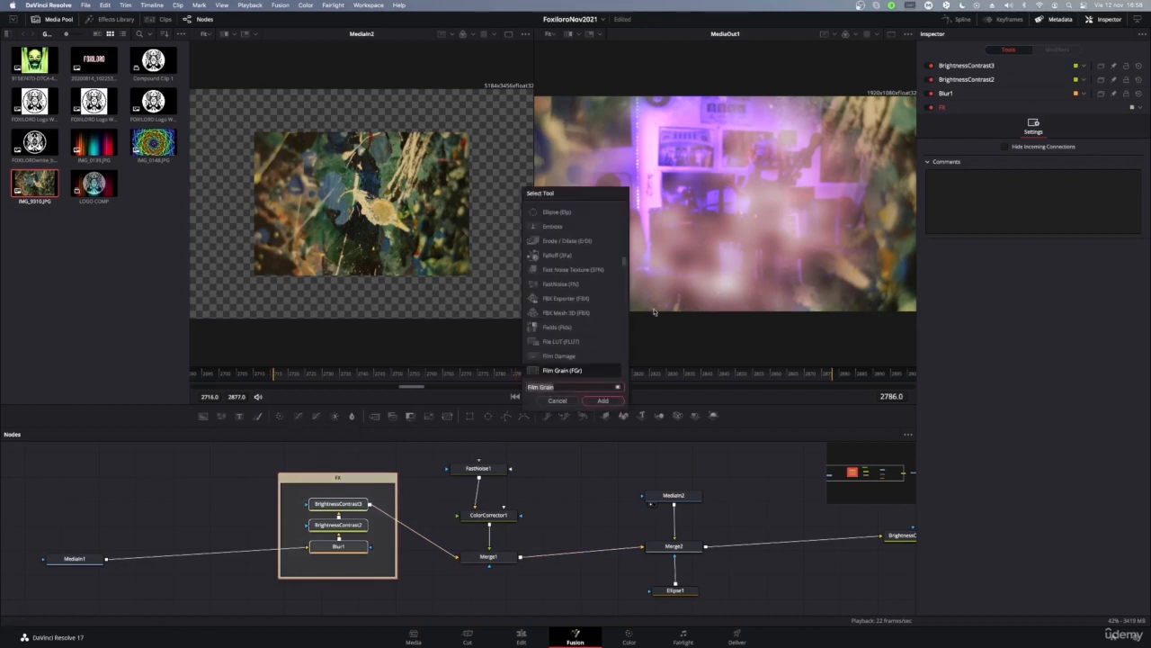
pyautogui.scroll(10, 569, 314)
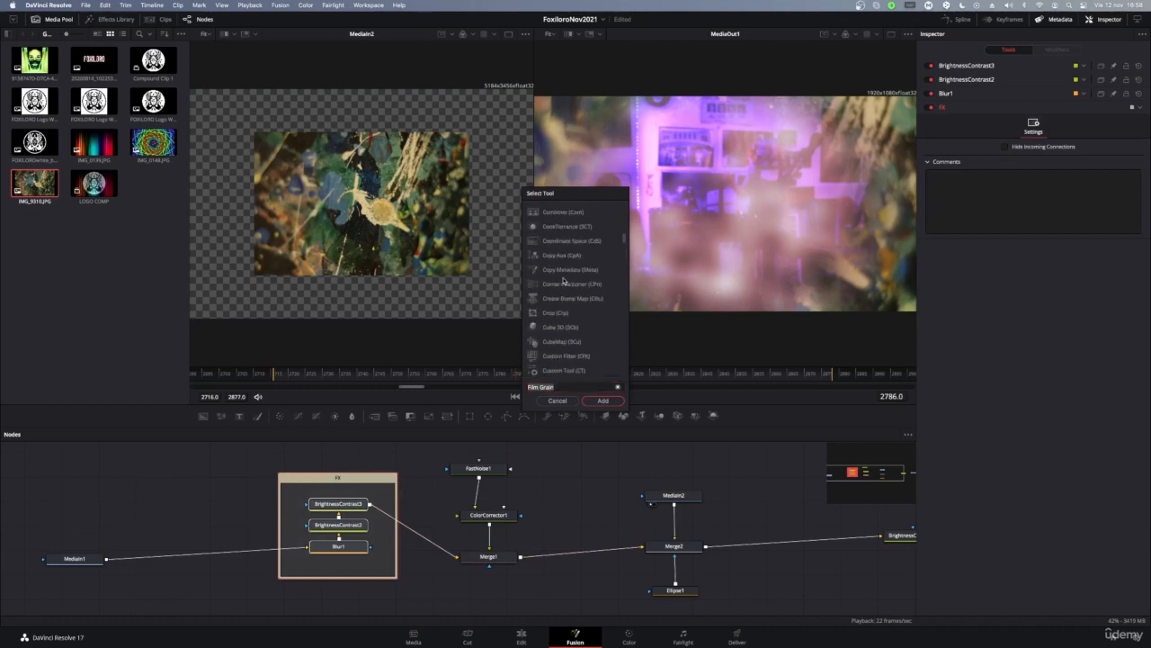
pyautogui.scroll(10, 555, 285)
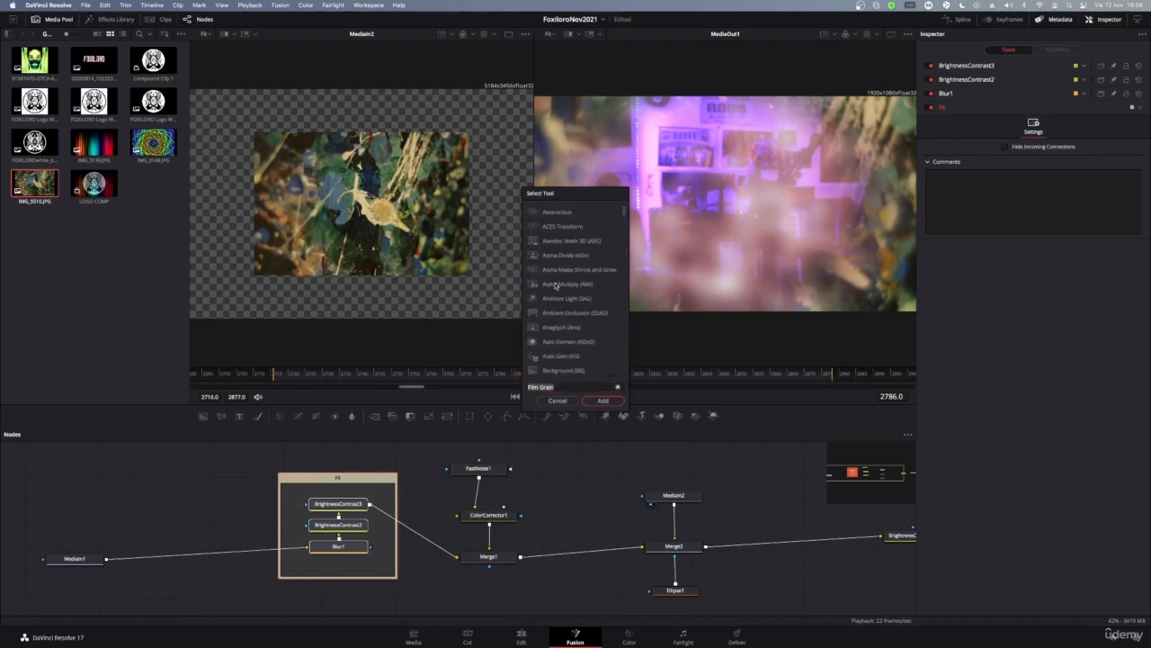
pyautogui.click(566, 370)
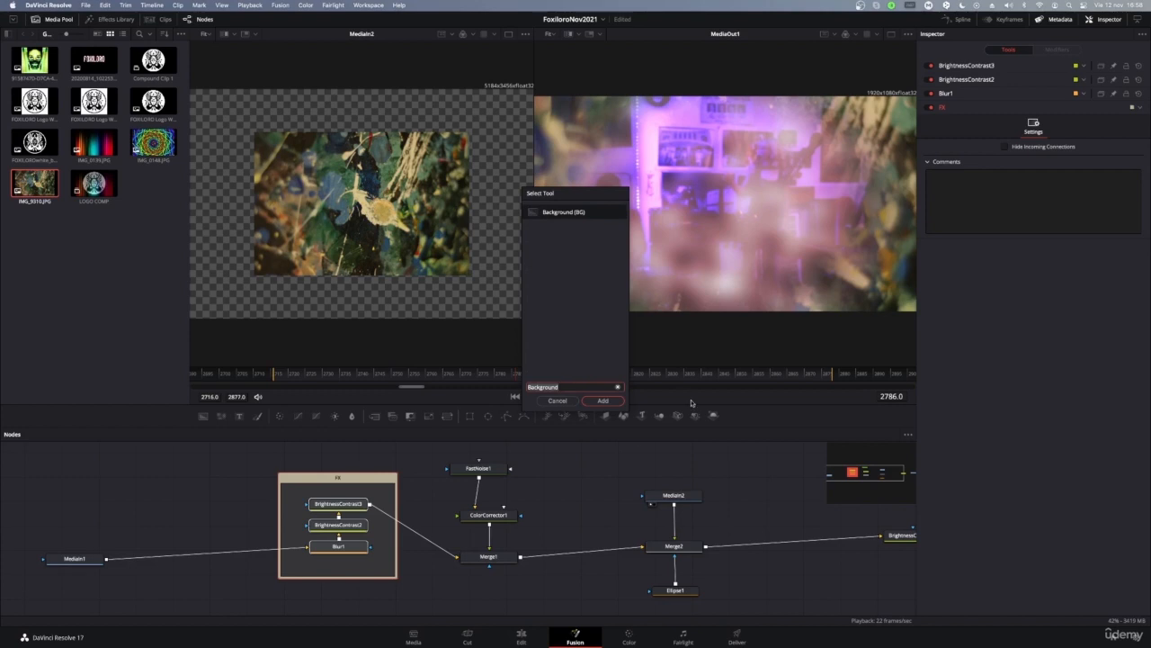
pyautogui.click(619, 402)
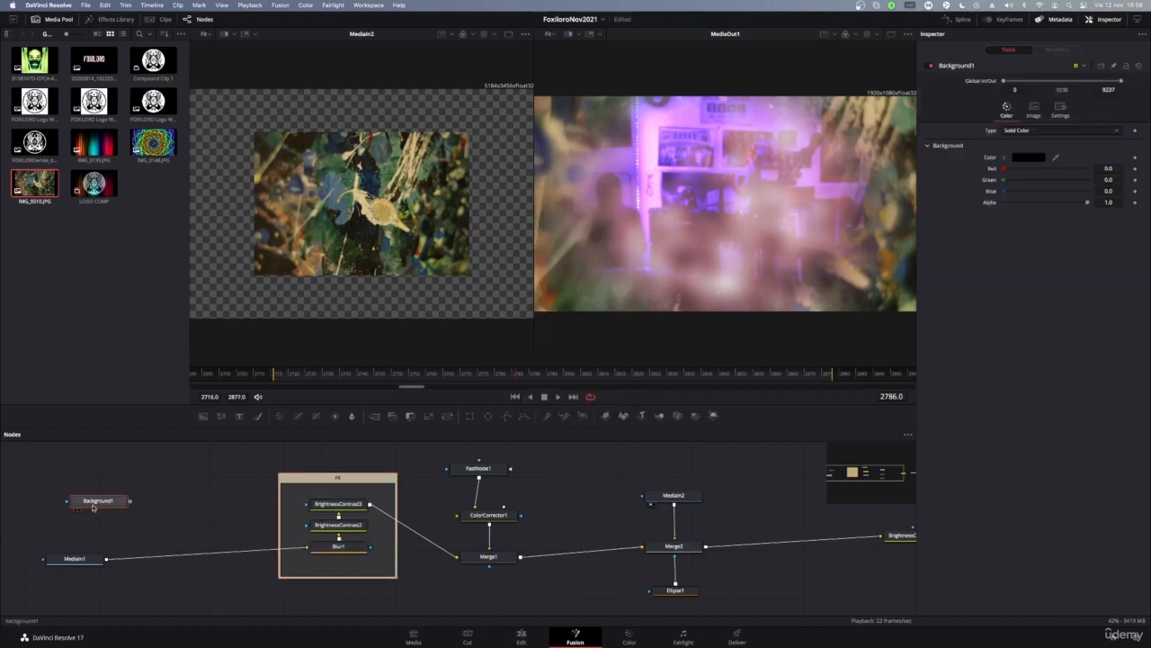
pyautogui.moveTo(94, 504); pyautogui.dragTo(493, 590)
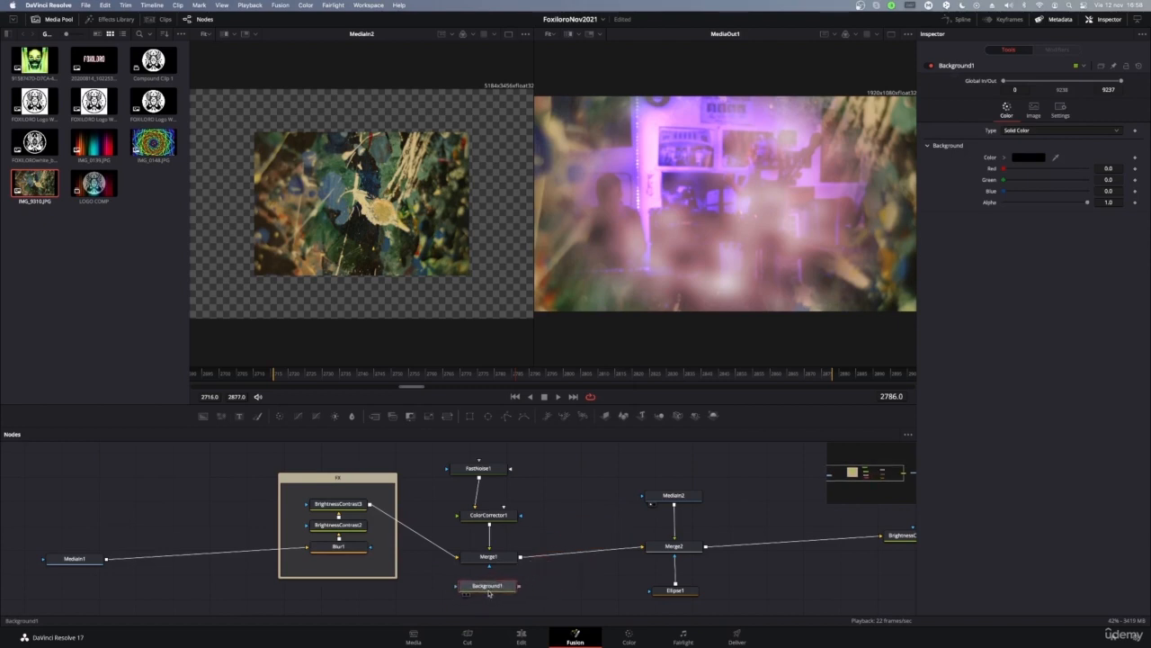
pyautogui.scroll(-2, 508, 583)
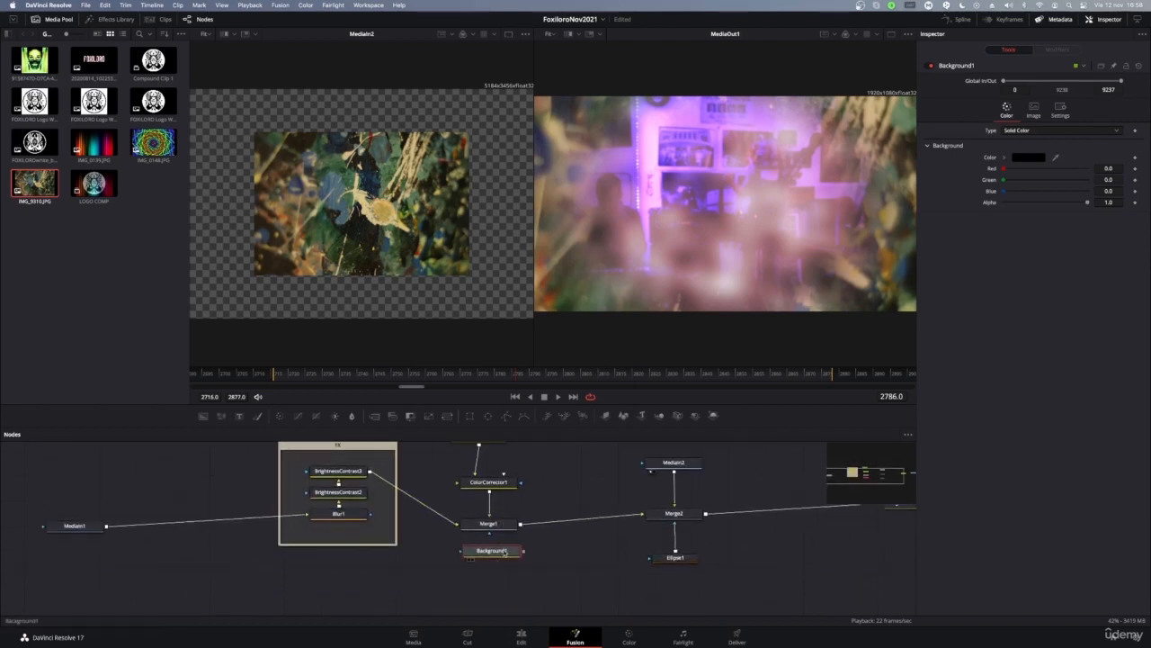
pyautogui.press('1')
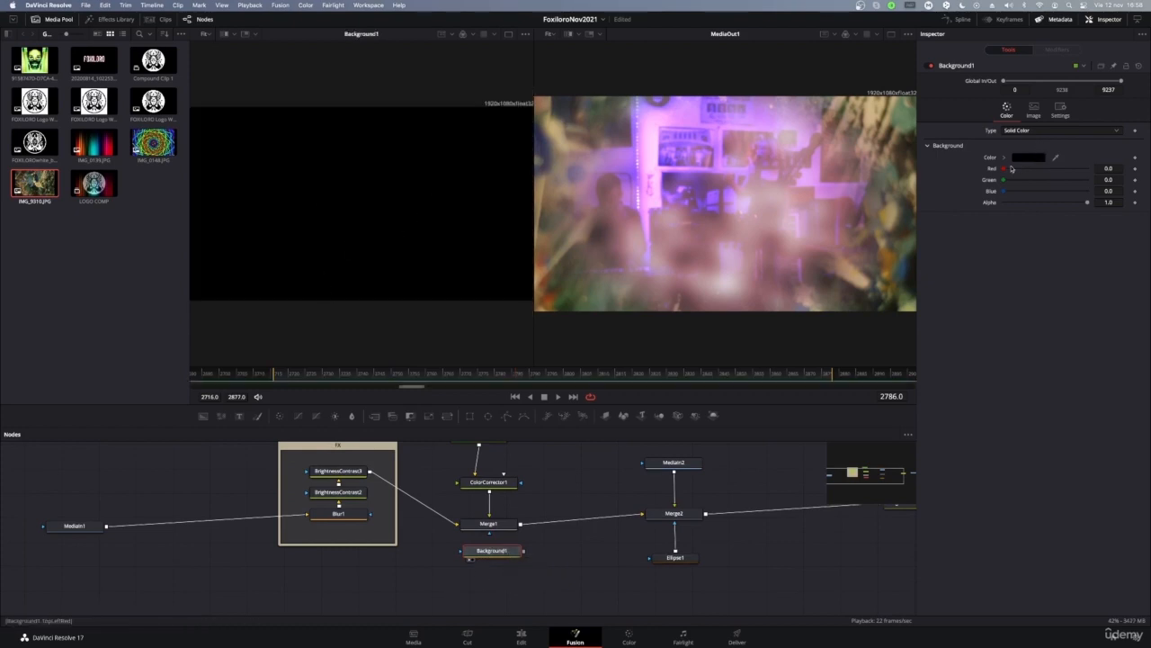
# Step: Make Background1 orange (Red 0.737, Green 0.403) and move it lower in the graph
pyautogui.moveTo(1006, 169); pyautogui.dragTo(1039, 193)
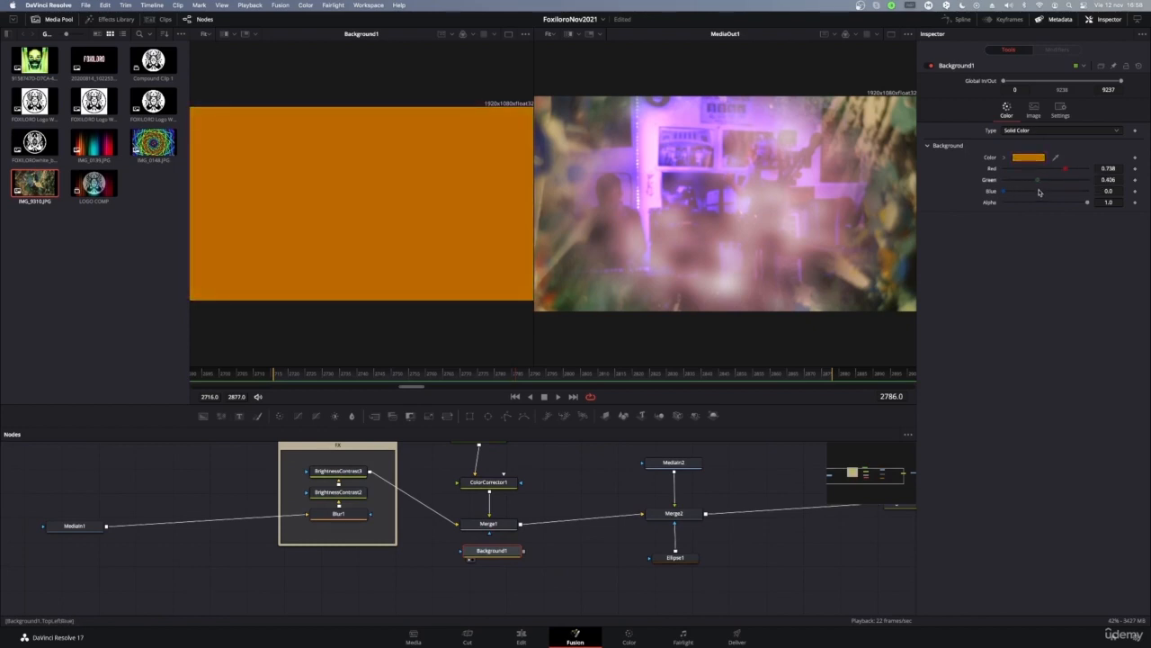
pyautogui.click(1032, 159)
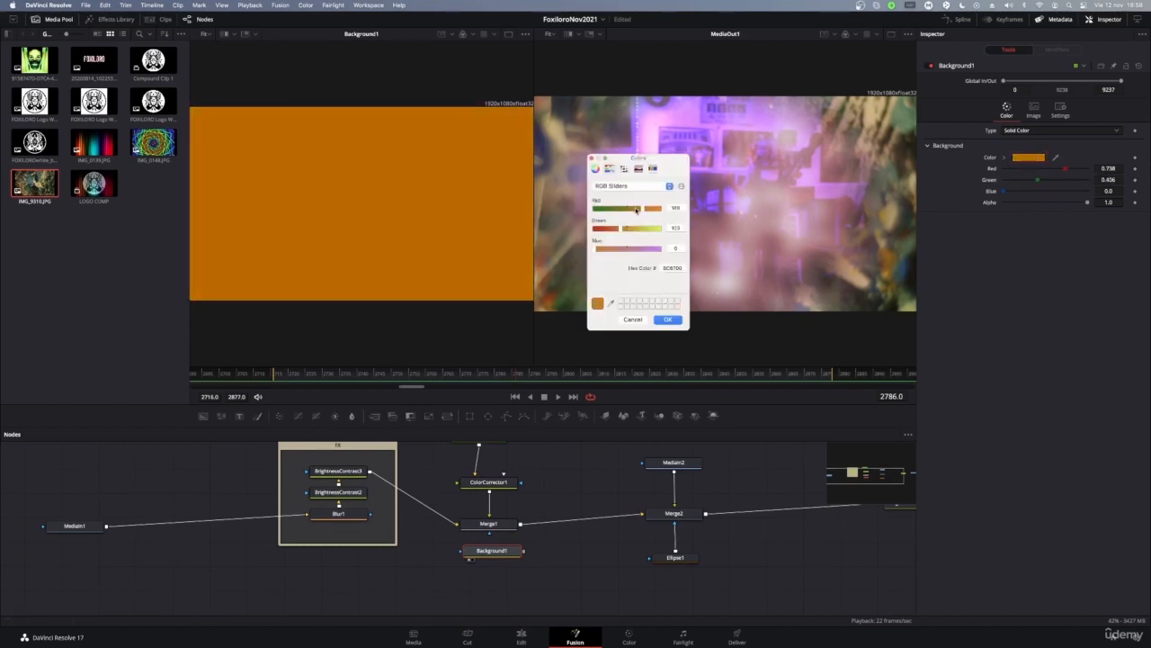
pyautogui.click(668, 320)
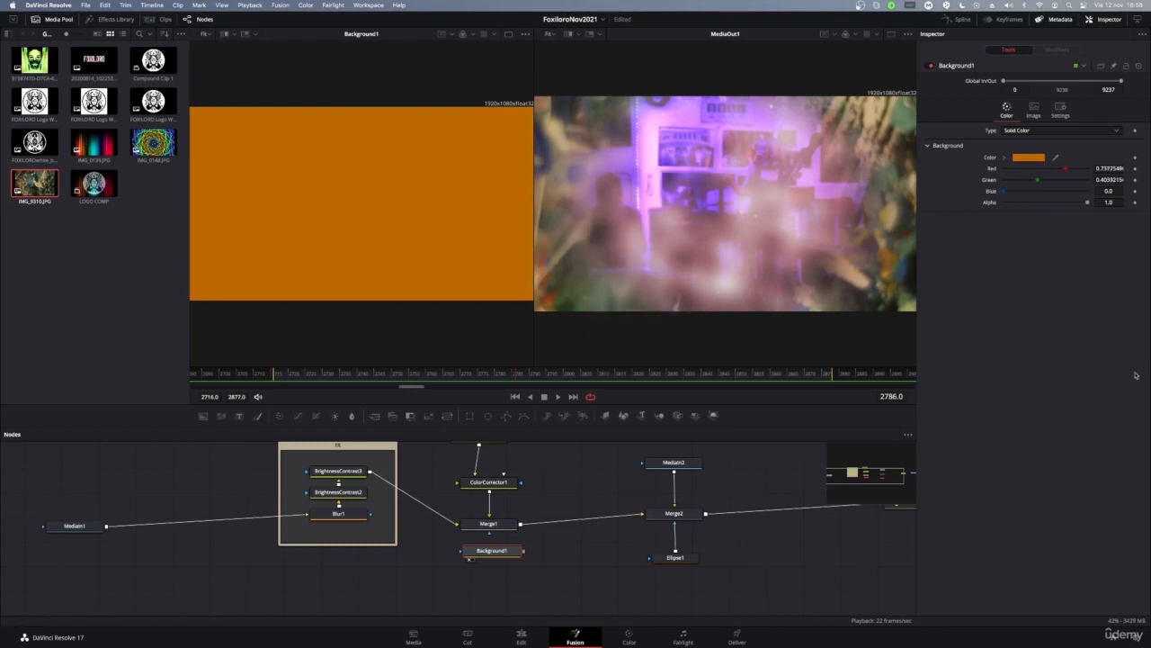
pyautogui.moveTo(508, 552); pyautogui.dragTo(589, 562)
pyautogui.scroll(3, 578, 542)
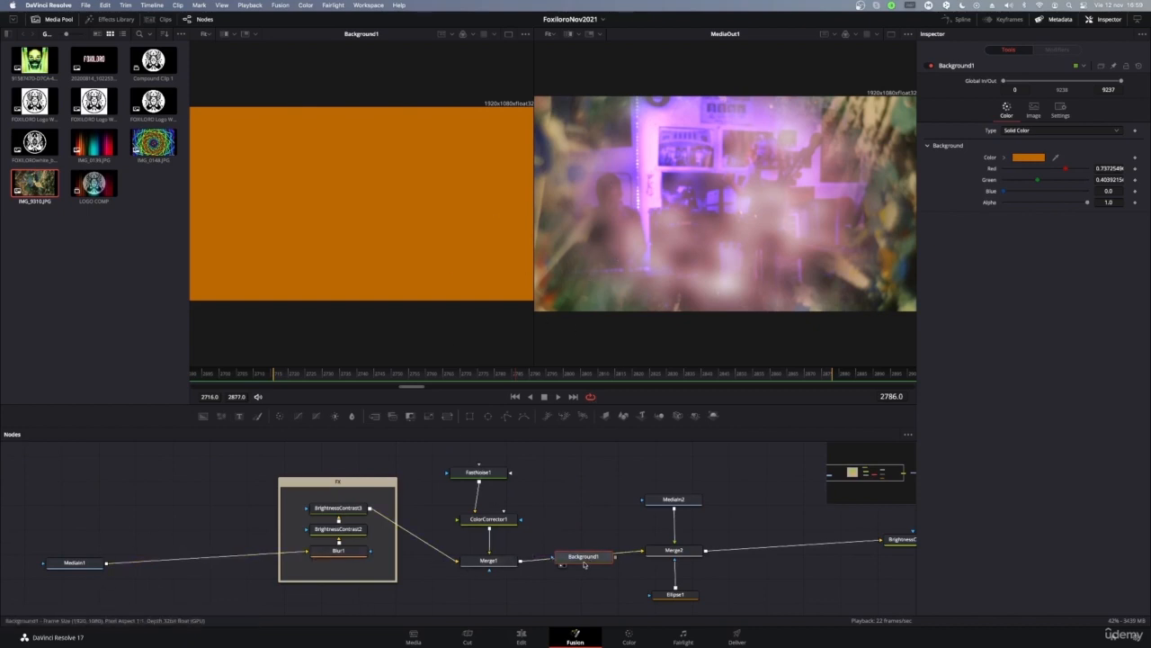
# Step: Insert Merge3 on the MediaIn1–Blur1 link and wire Background1 into it as the overlay
pyautogui.moveTo(583, 556); pyautogui.dragTo(124, 512)
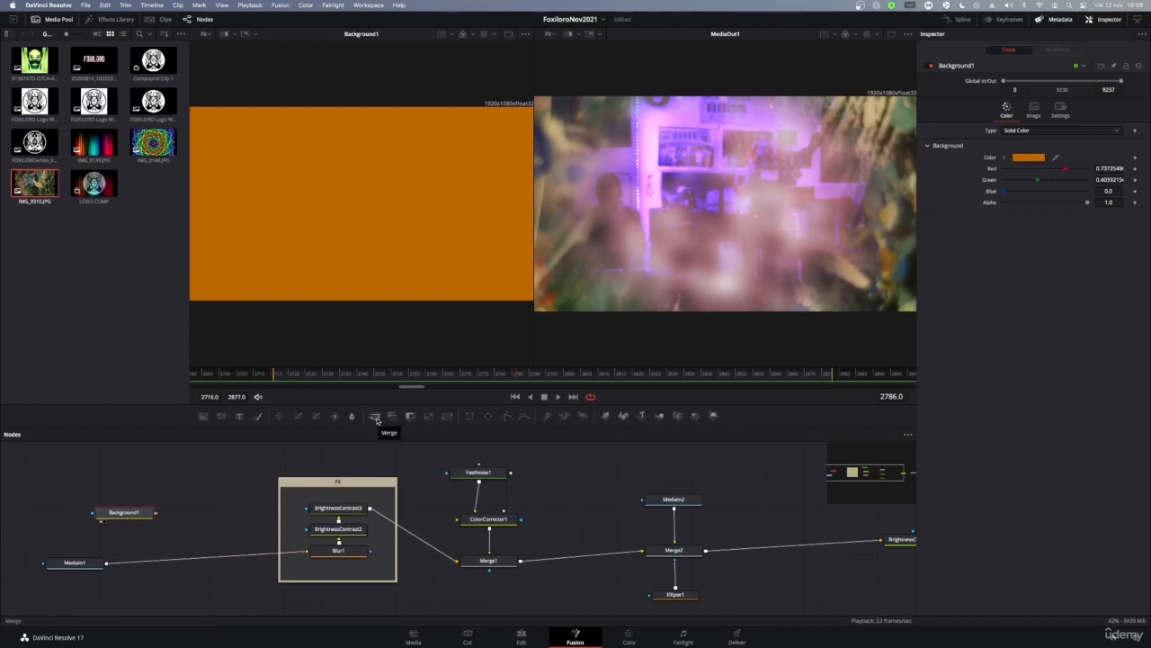
pyautogui.moveTo(377, 420); pyautogui.dragTo(180, 559)
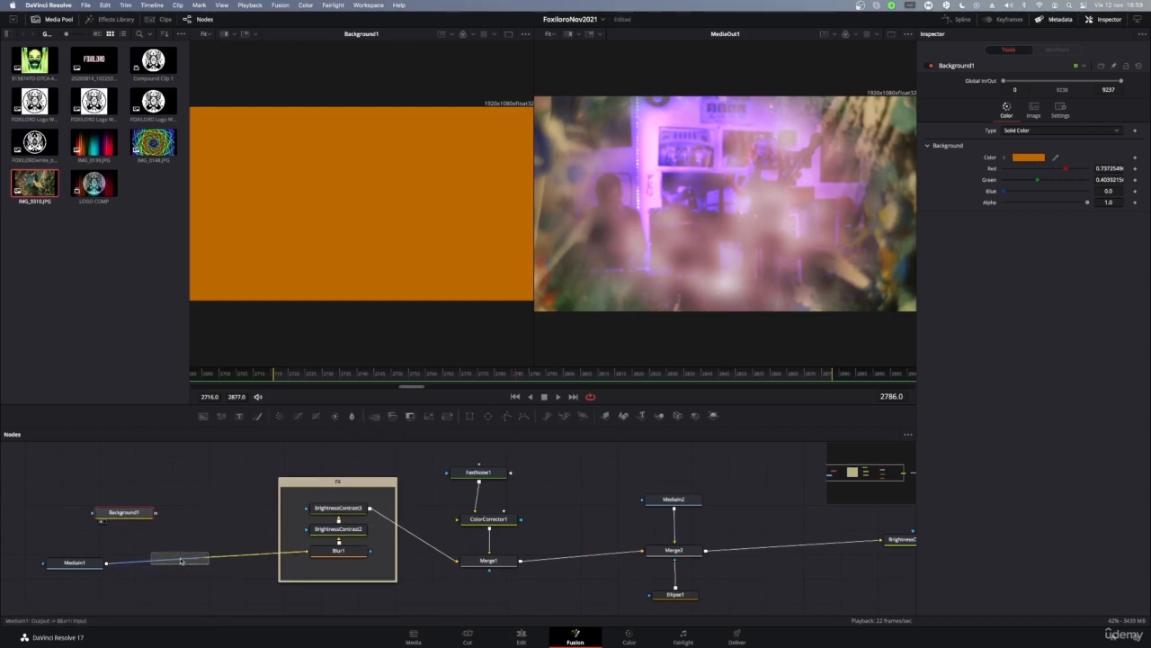
pyautogui.moveTo(123, 512); pyautogui.dragTo(212, 479)
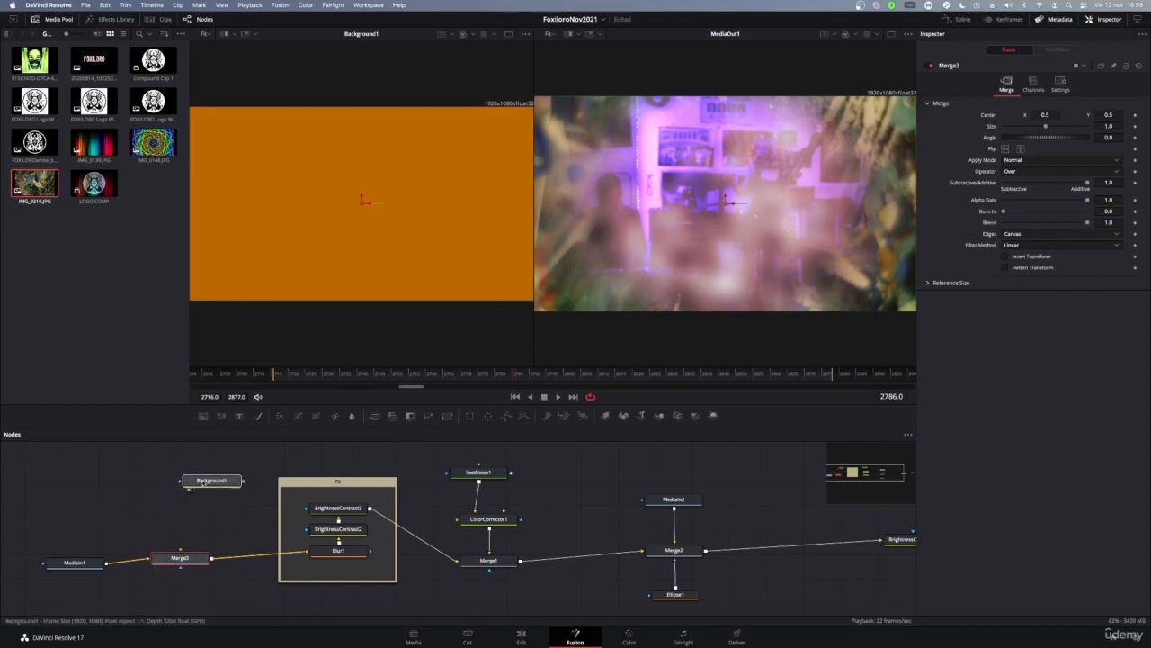
pyautogui.click(83, 565)
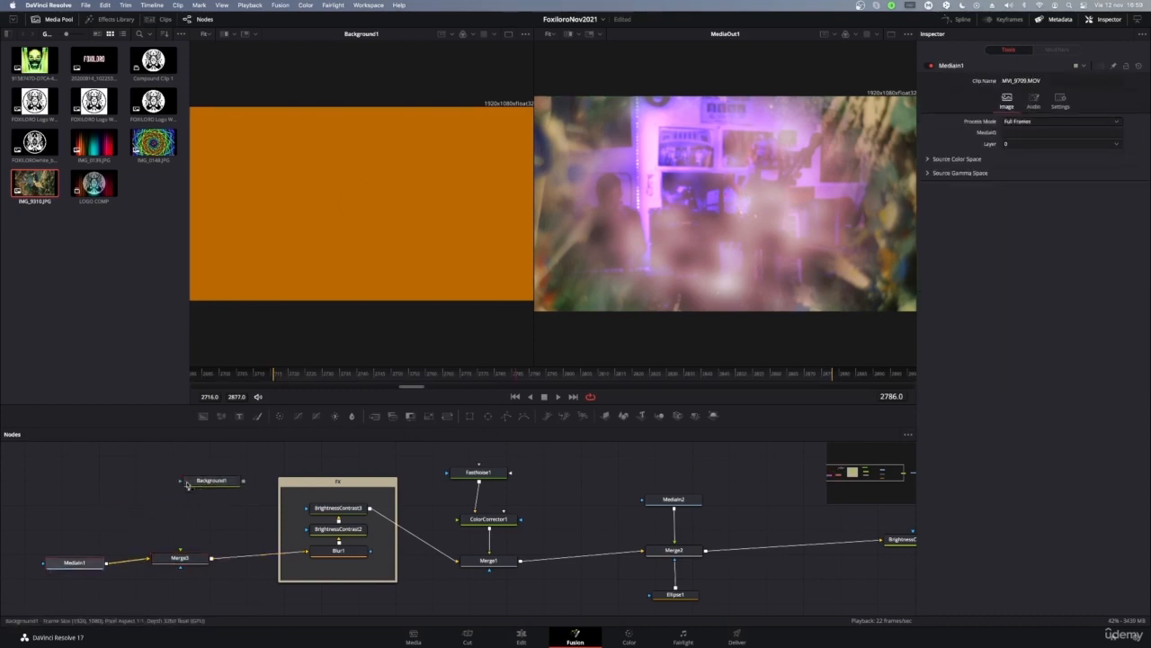
pyautogui.moveTo(180, 482); pyautogui.dragTo(187, 566)
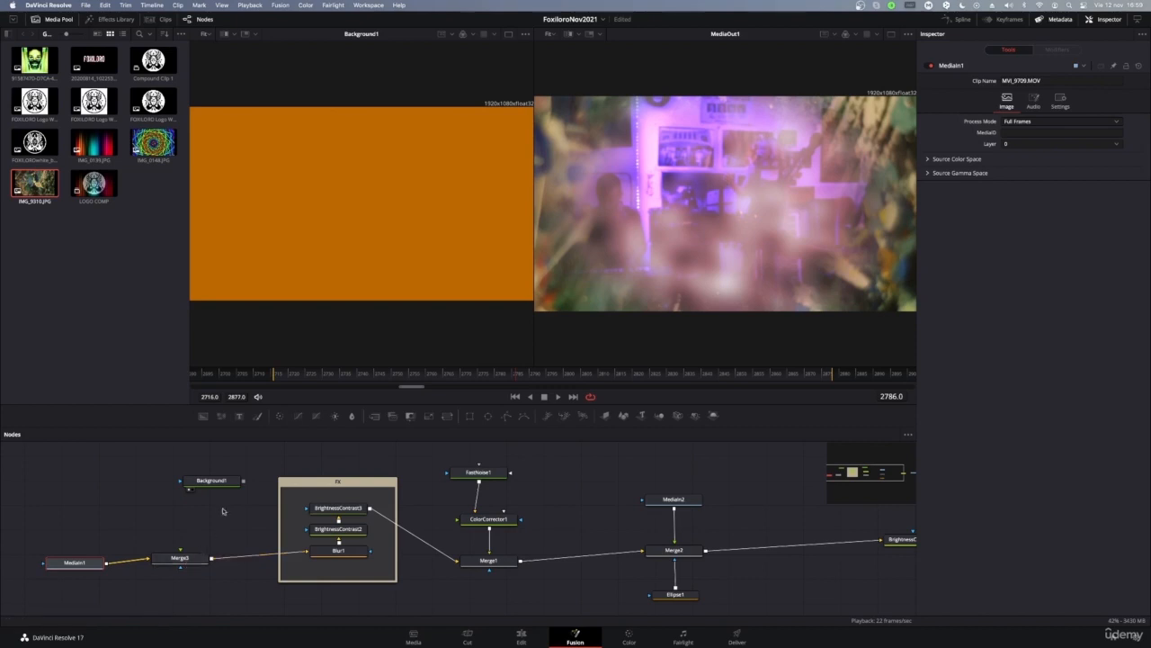
pyautogui.moveTo(243, 481); pyautogui.dragTo(180, 555)
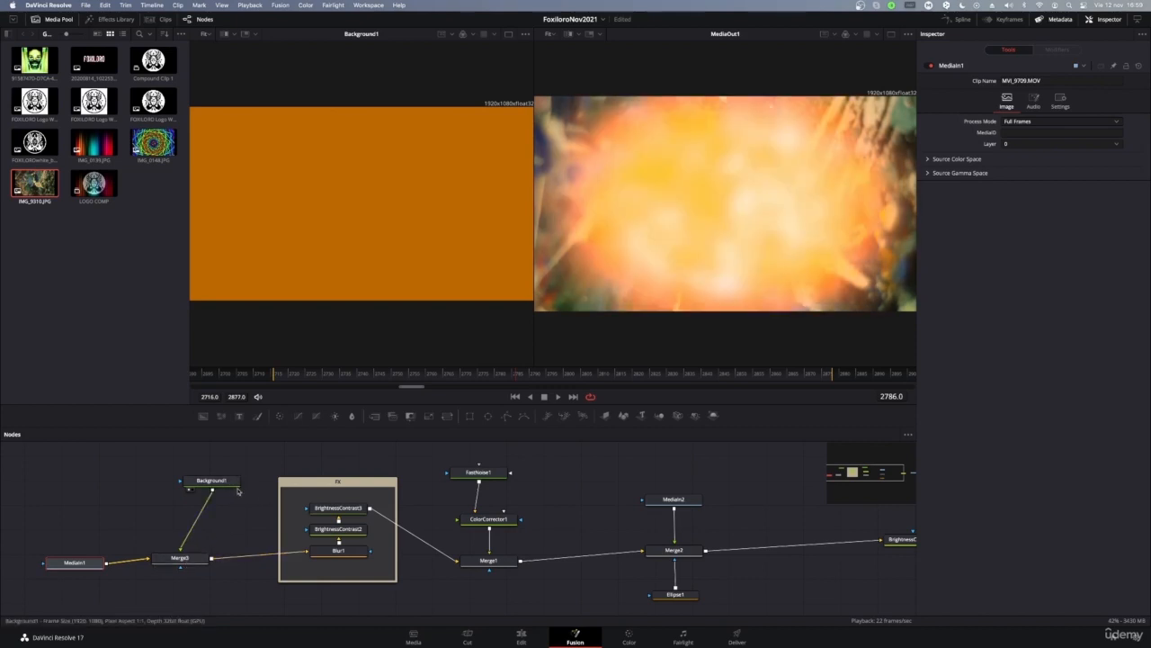
pyautogui.moveTo(212, 482); pyautogui.dragTo(196, 501)
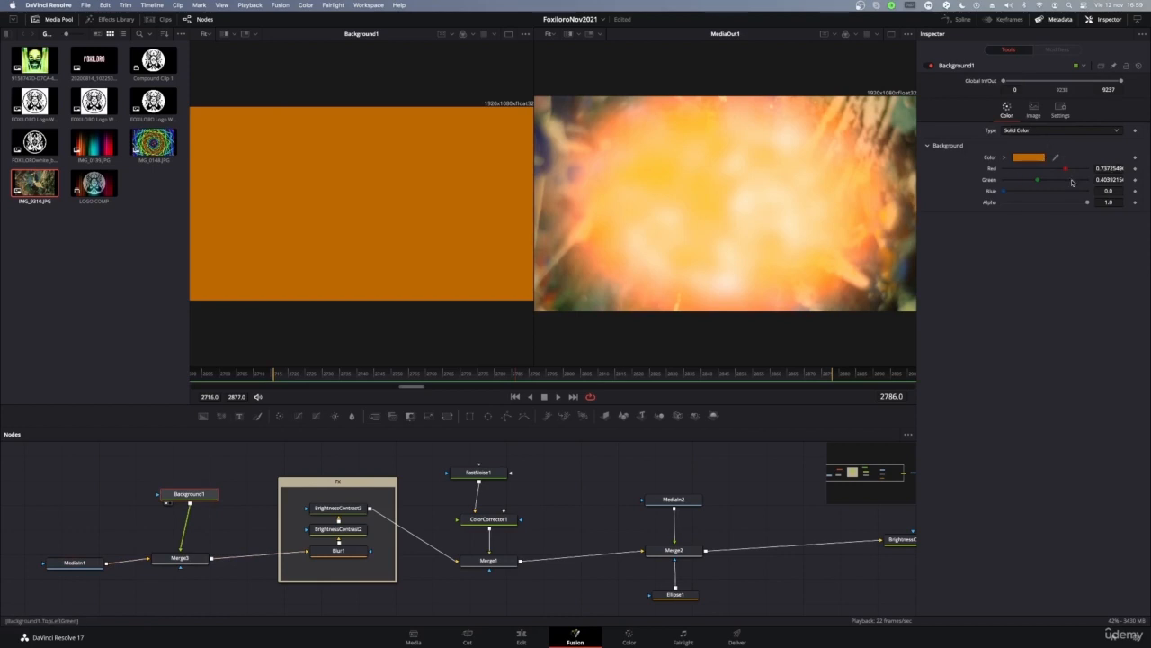
# Step: Adjust Merge3's Size, shrinking then enlarging the orange overlay toward 1.3 to fill the frame
pyautogui.click(183, 558)
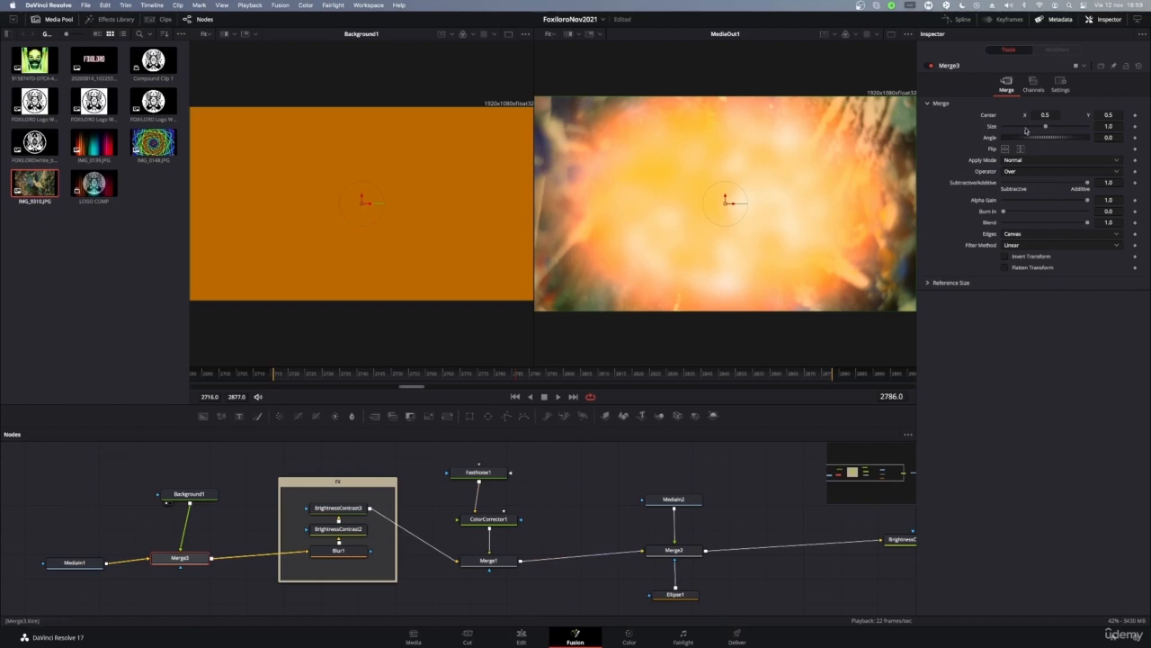
pyautogui.moveTo(1046, 127); pyautogui.dragTo(1026, 127)
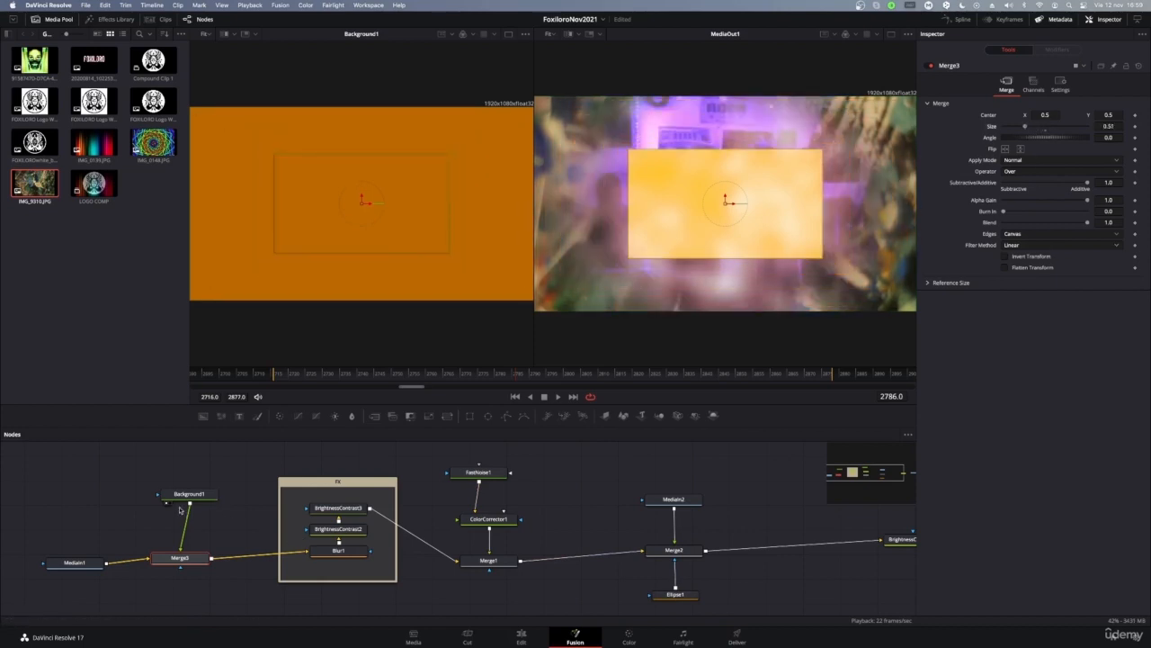
pyautogui.click(183, 495)
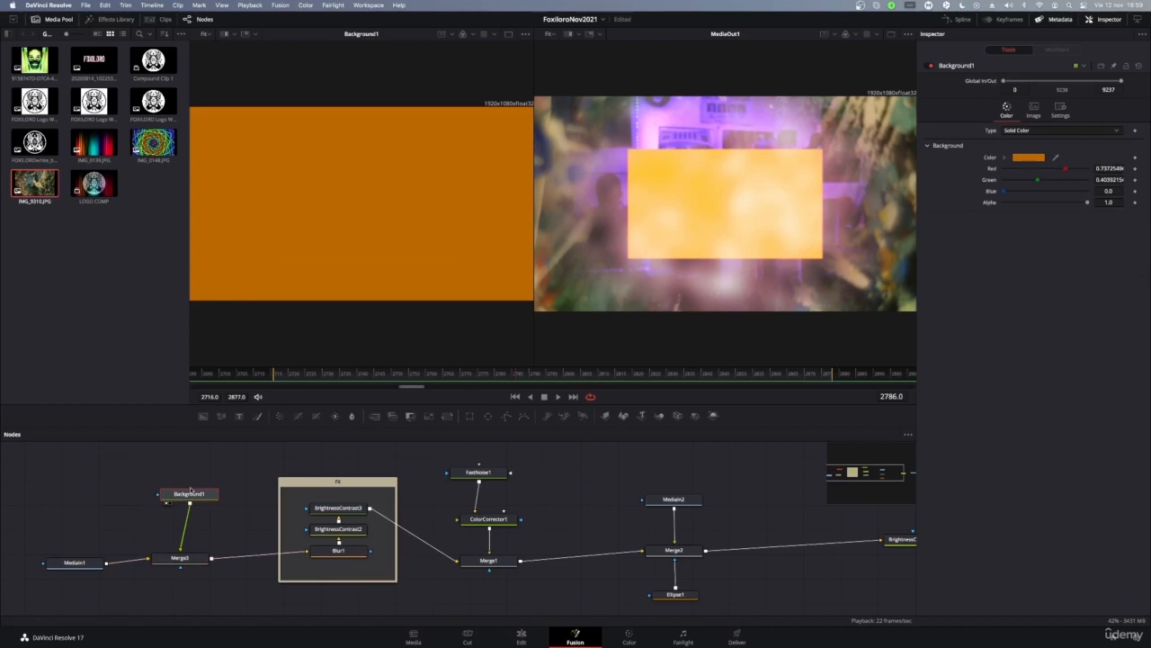
pyautogui.moveTo(191, 490); pyautogui.dragTo(185, 503)
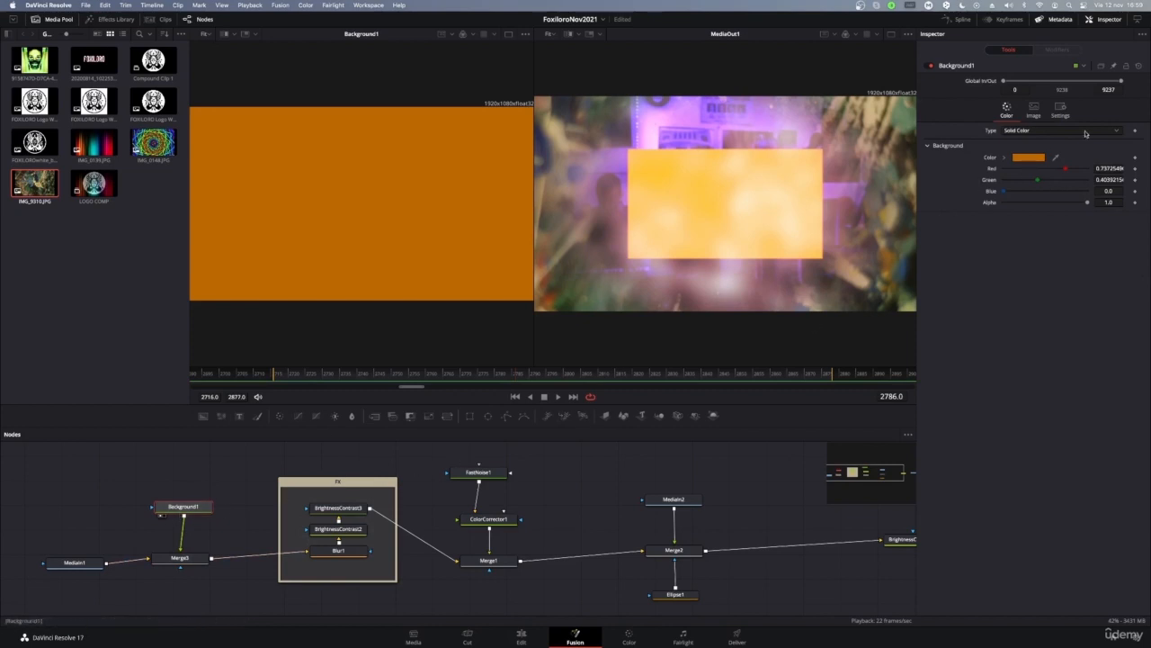
pyautogui.click(179, 562)
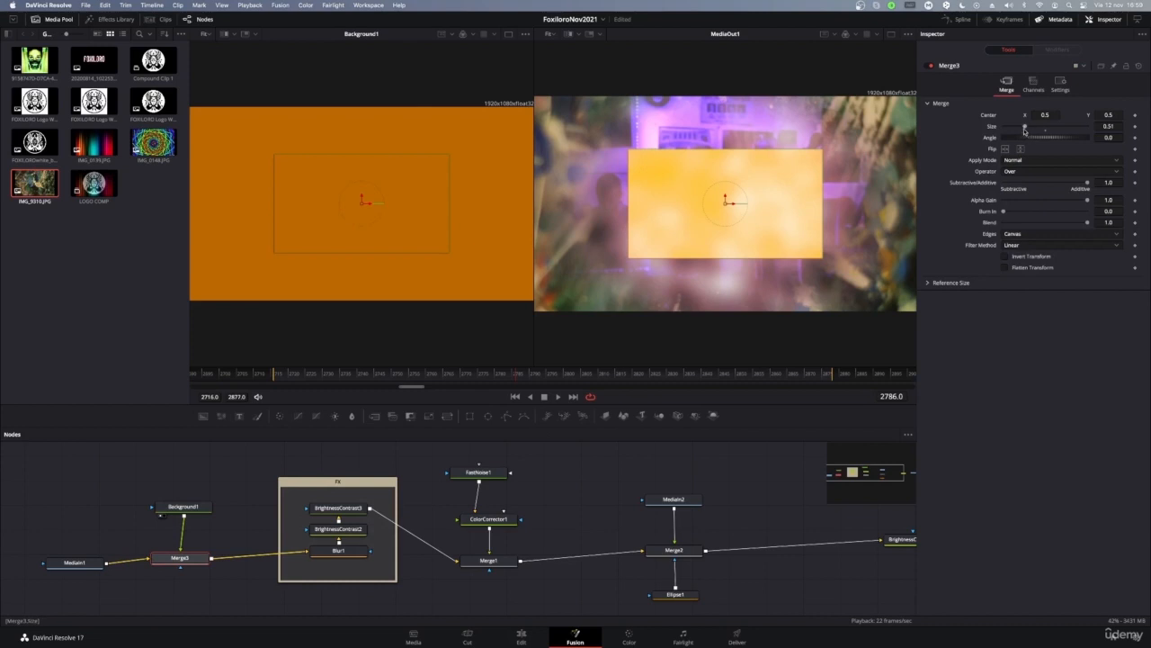
pyautogui.moveTo(1025, 130); pyautogui.dragTo(1049, 129)
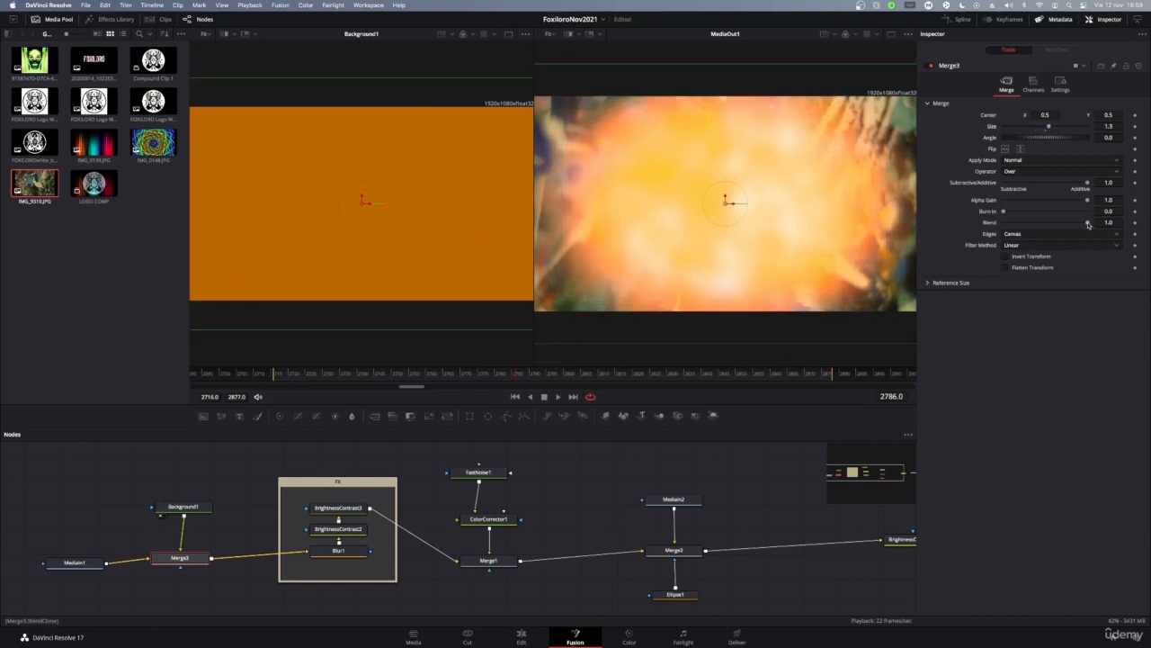
# Step: Set Merge3's Blend to 0.46, Burn In to 0.733 and Alpha Gain to 0.786
pyautogui.moveTo(1085, 223); pyautogui.dragTo(1009, 236)
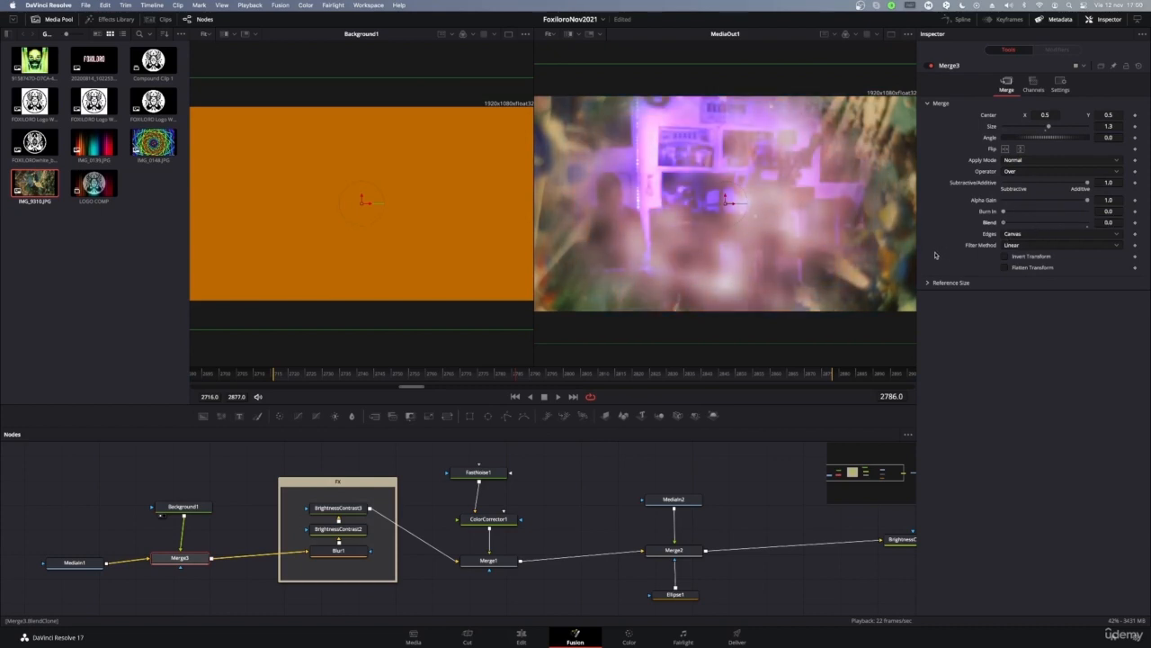
pyautogui.moveTo(1006, 252); pyautogui.dragTo(1028, 245)
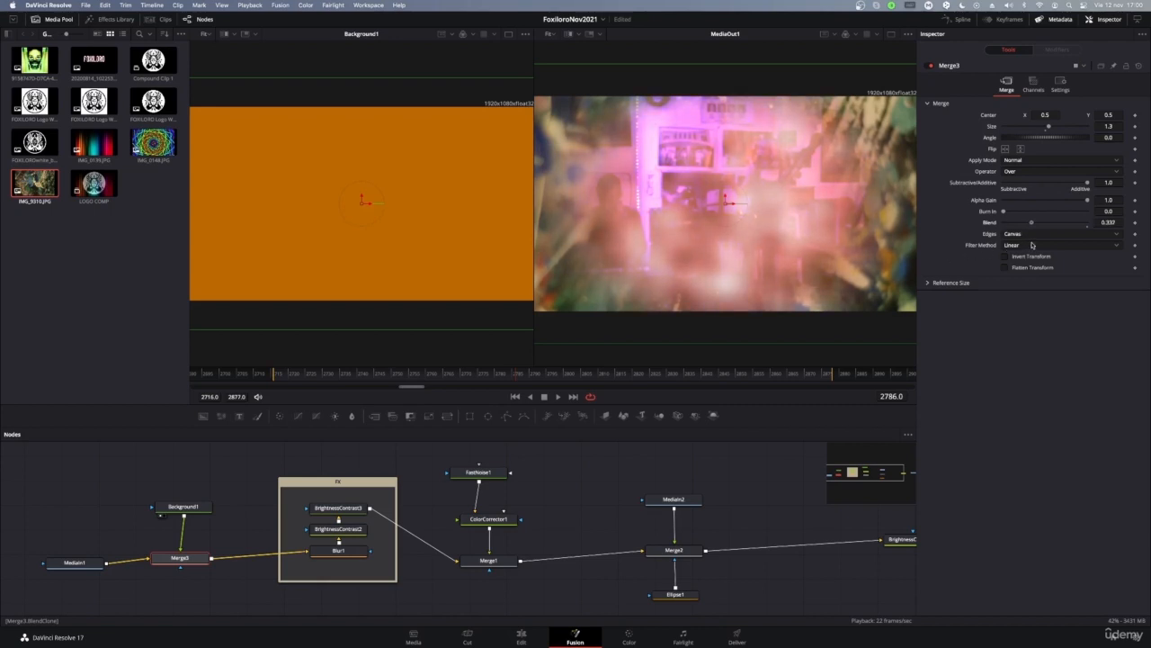
pyautogui.moveTo(1003, 211)
pyautogui.mouseDown()
pyautogui.moveTo(1088, 215)
pyautogui.moveTo(995, 219)
pyautogui.moveTo(1091, 221)
pyautogui.moveTo(1036, 219)
pyautogui.moveTo(1137, 245)
pyautogui.mouseUp()
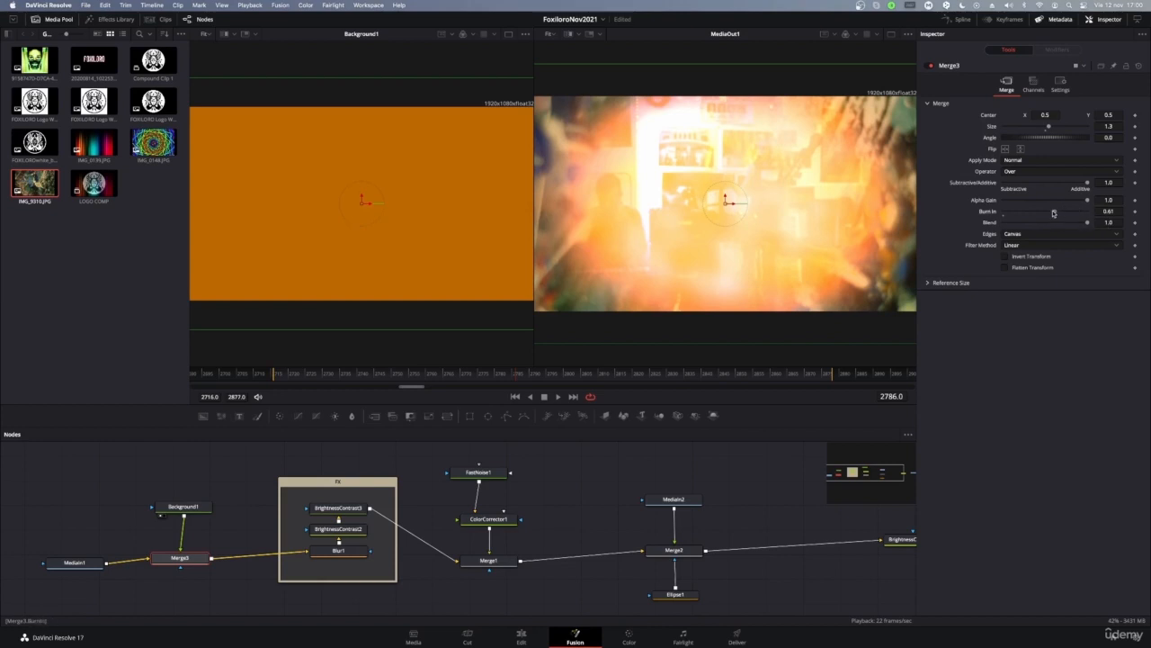
pyautogui.moveTo(1055, 212)
pyautogui.mouseDown()
pyautogui.moveTo(1108, 213)
pyautogui.moveTo(989, 224)
pyautogui.moveTo(1130, 223)
pyautogui.moveTo(1076, 224)
pyautogui.moveTo(1070, 206)
pyautogui.mouseUp()
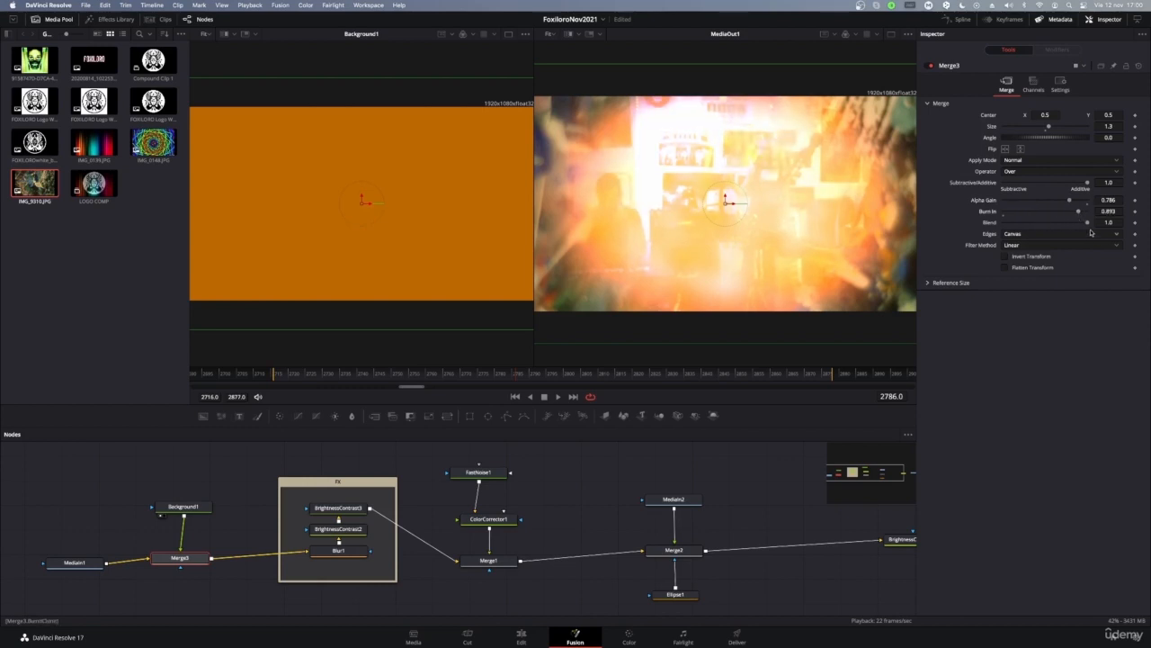
pyautogui.moveTo(1087, 222)
pyautogui.mouseDown()
pyautogui.moveTo(1026, 235)
pyautogui.moveTo(1066, 214)
pyautogui.mouseUp()
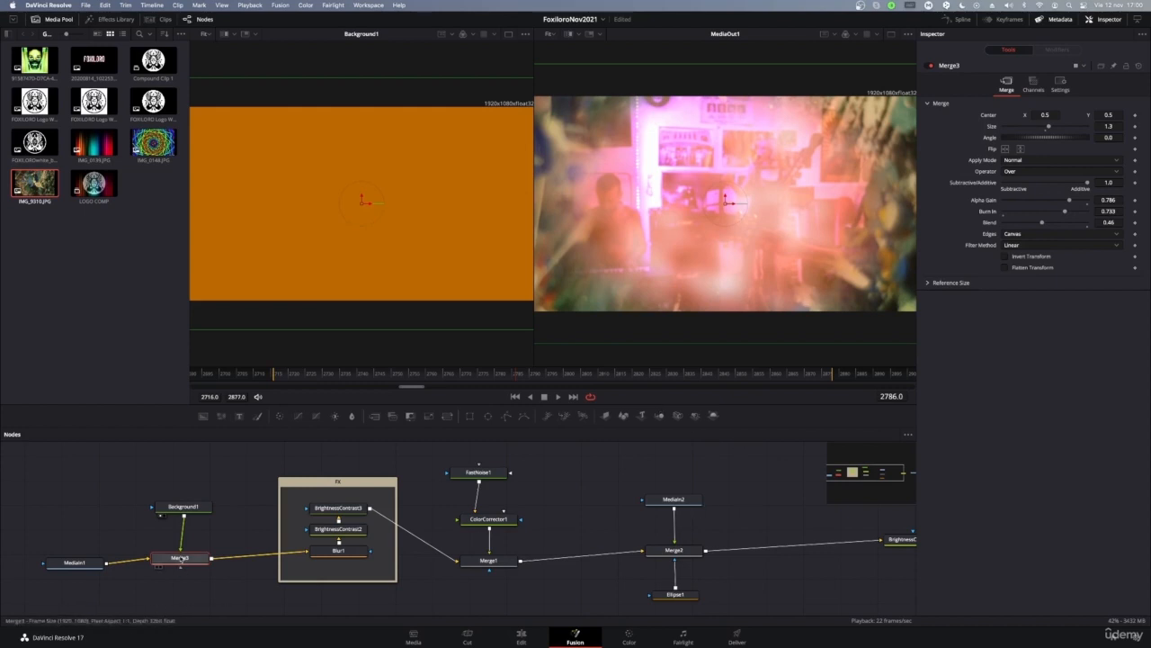
# Step: Delete the orange Background1 node from the Fusion graph
pyautogui.click(185, 509)
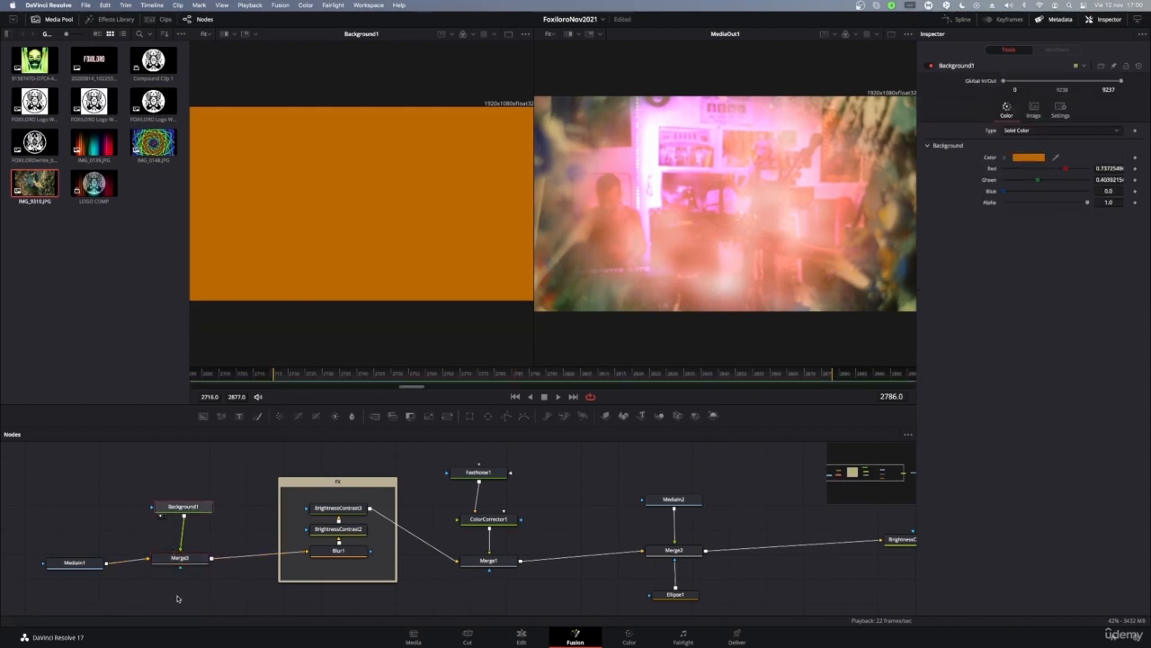
pyautogui.click(180, 559)
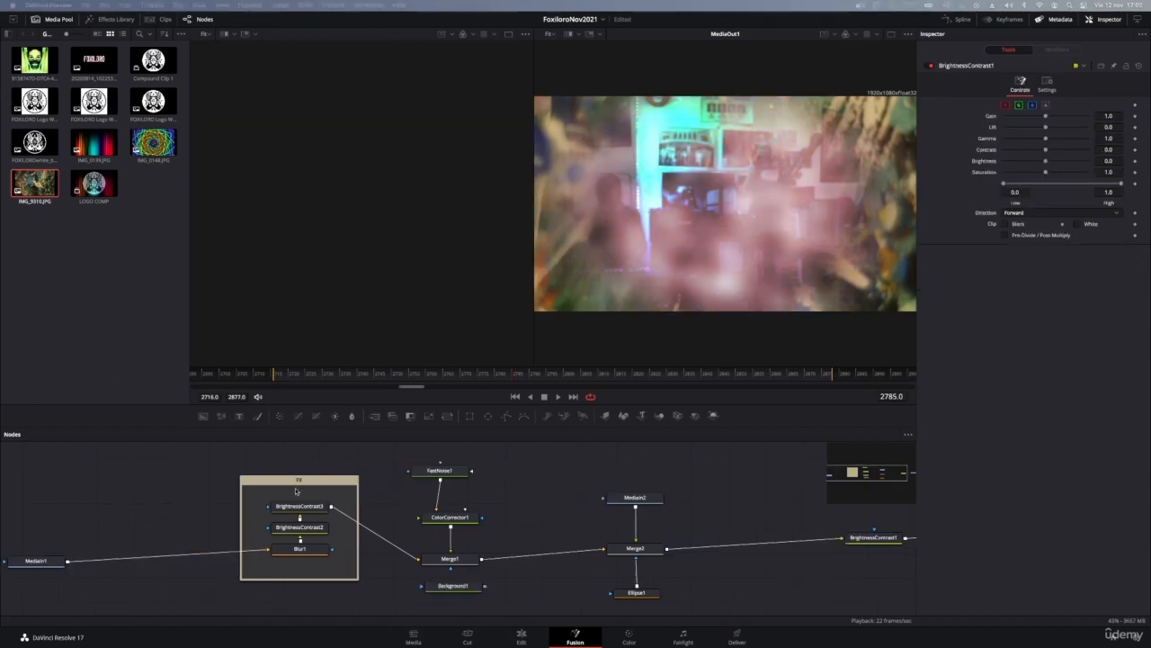
pyautogui.moveTo(295, 490); pyautogui.dragTo(254, 475)
pyautogui.moveTo(462, 475)
pyautogui.mouseDown()
pyautogui.moveTo(454, 496)
pyautogui.moveTo(445, 482)
pyautogui.moveTo(459, 488)
pyautogui.mouseUp()
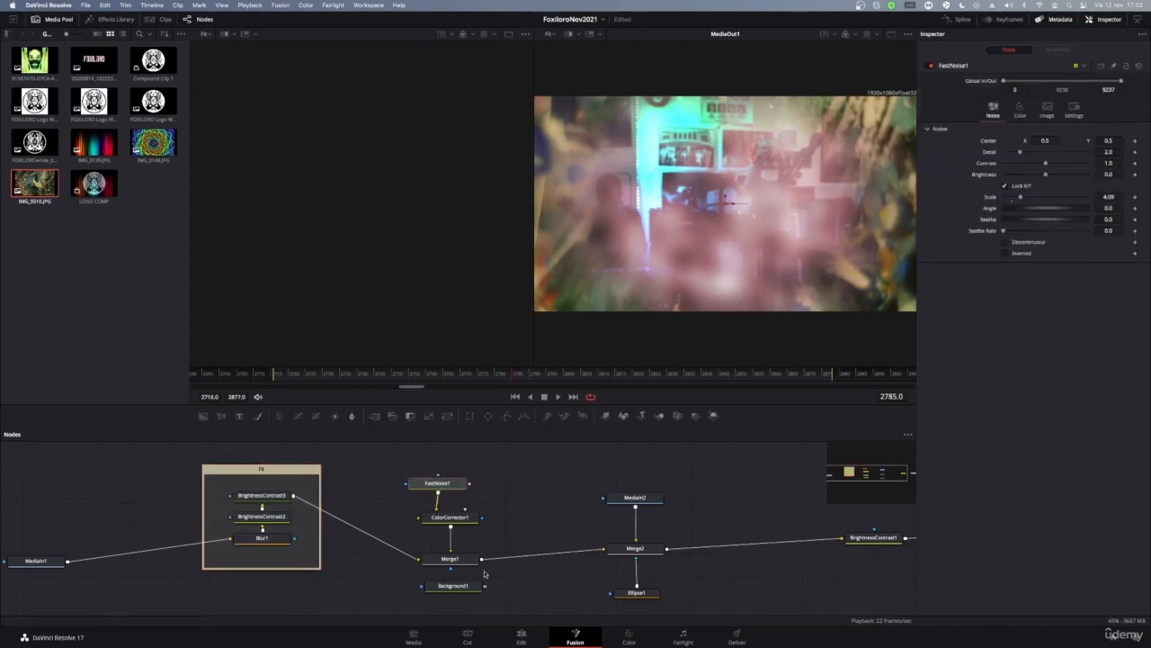
pyautogui.click(464, 588)
pyautogui.press('Delete')
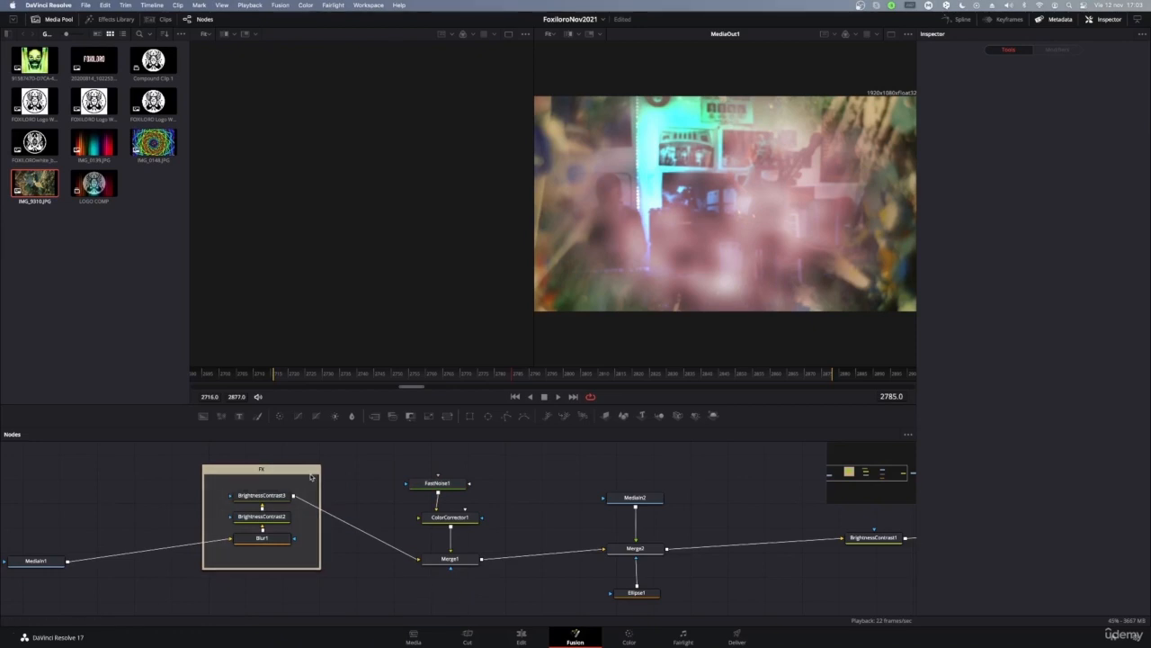
# Step: Shift the Fx group, Merge1, ColorCorrector1 and FastNoise1 to the right
pyautogui.moveTo(305, 468); pyautogui.dragTo(329, 478)
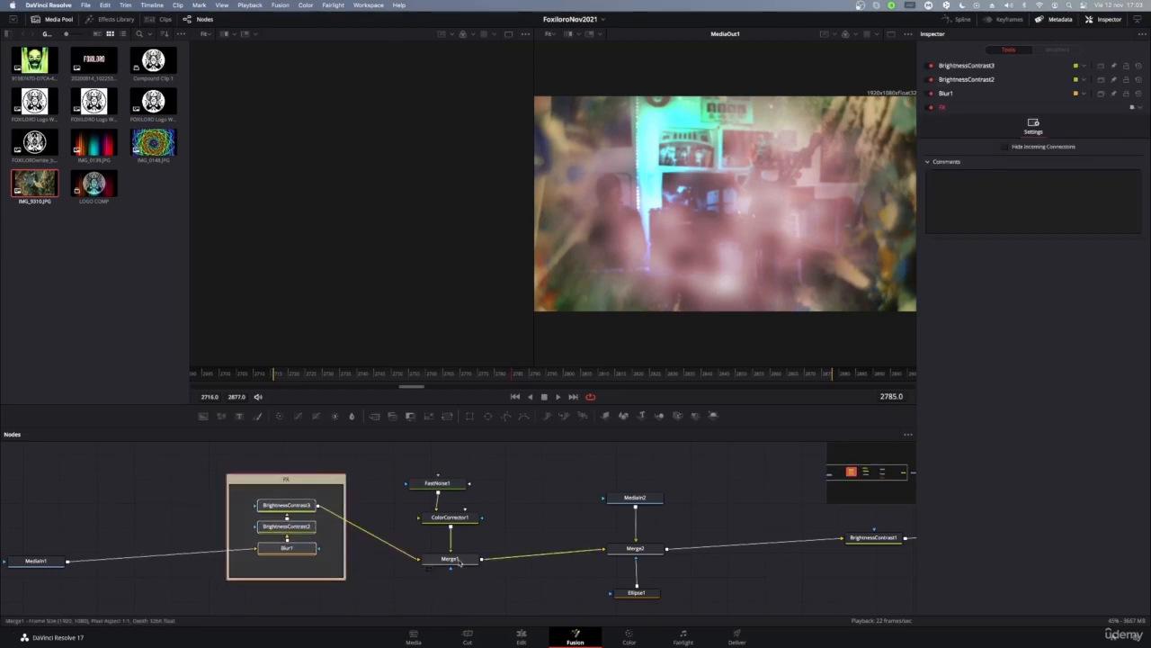
pyautogui.moveTo(459, 562); pyautogui.dragTo(537, 559)
pyautogui.moveTo(450, 518); pyautogui.dragTo(509, 524)
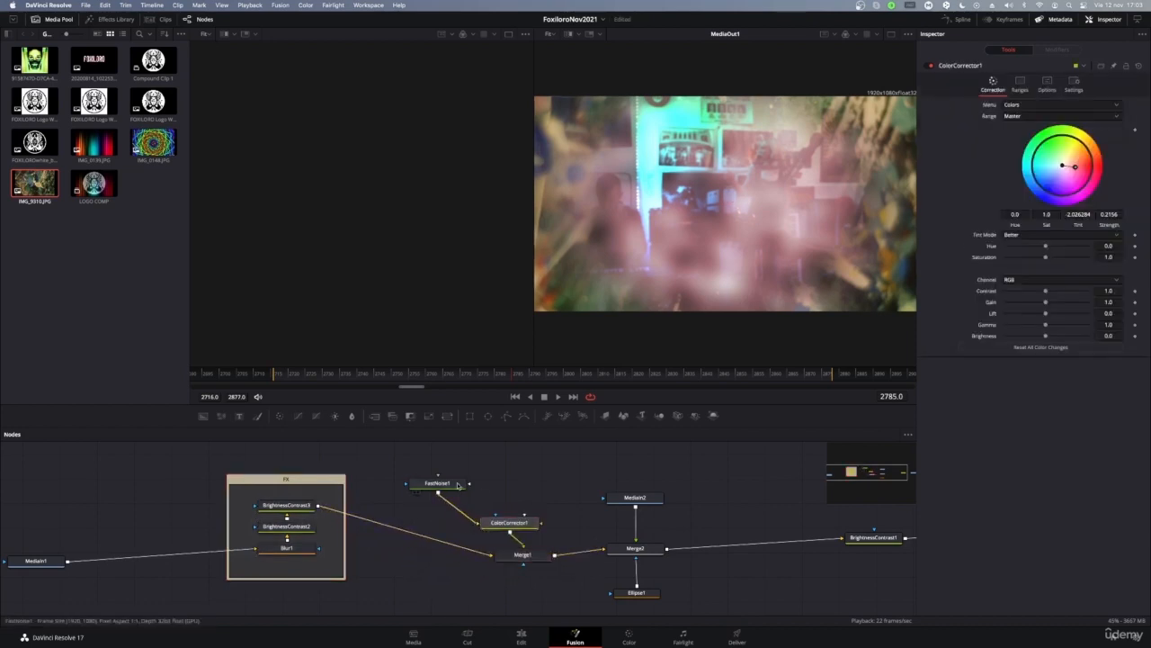
pyautogui.moveTo(441, 493); pyautogui.dragTo(495, 490)
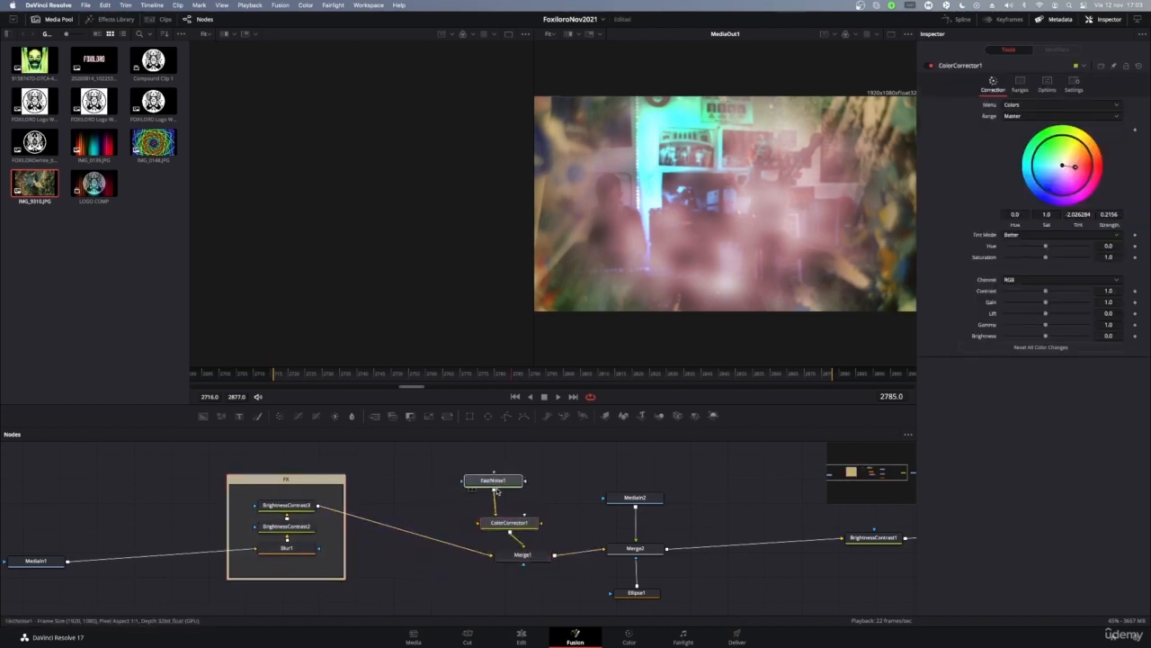
pyautogui.click(661, 548)
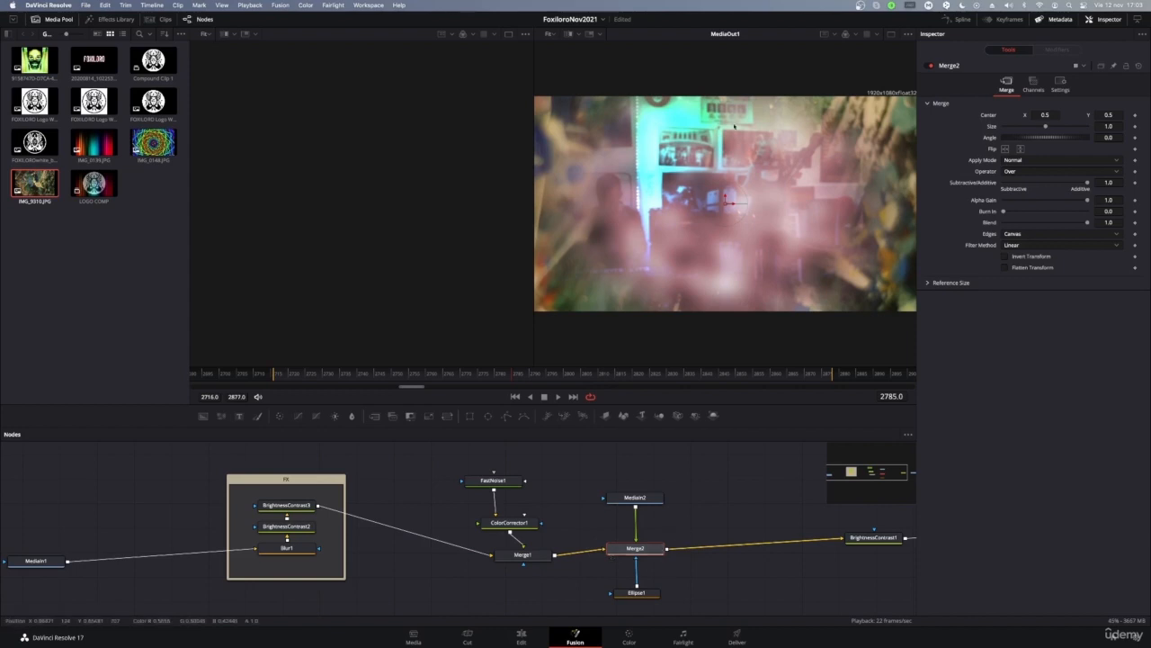
# Step: Cut the Merge2 and Merge1 links, swap the node groups, and connect BrightnessContrast3 into Merge2
pyautogui.click(755, 546)
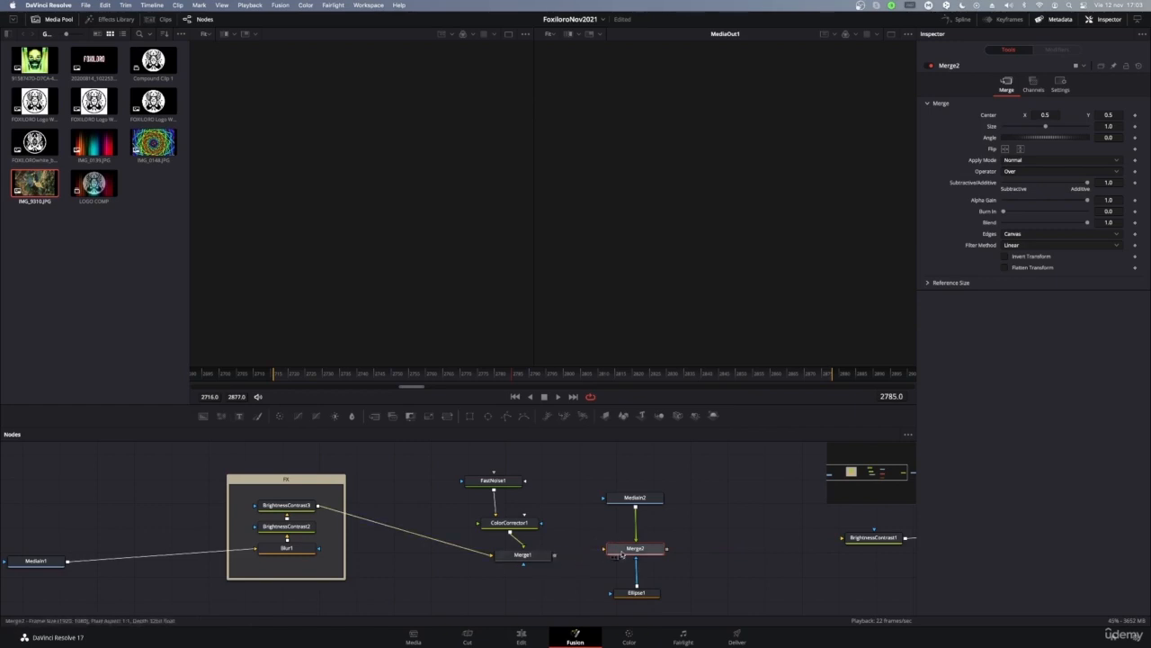
pyautogui.click(449, 544)
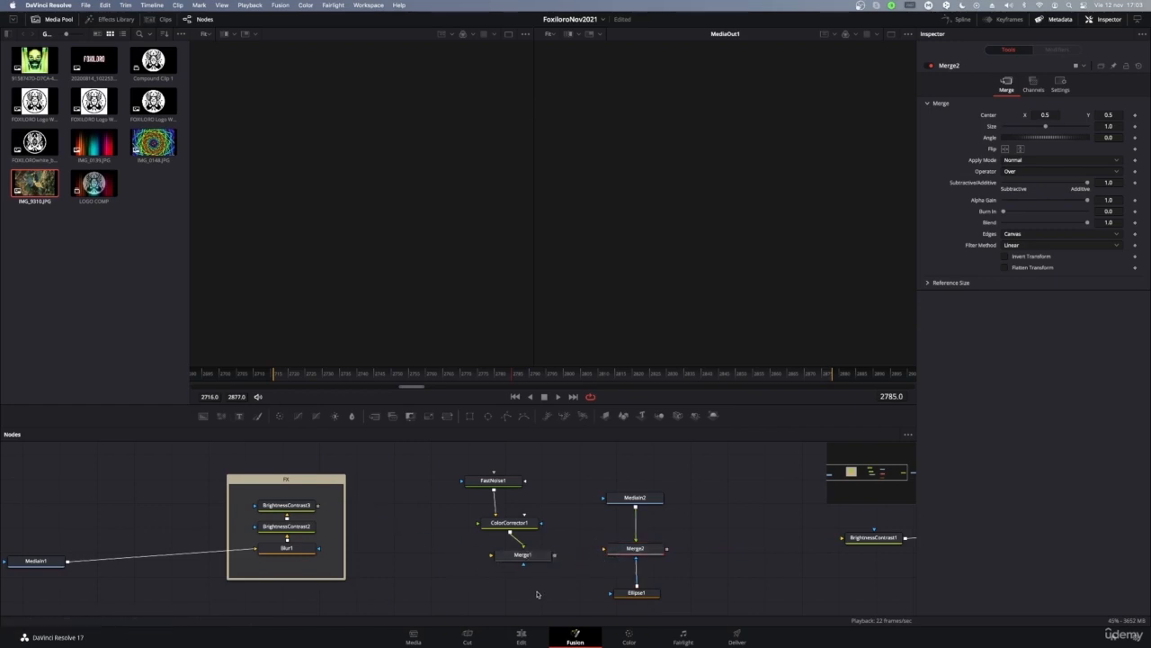
pyautogui.moveTo(551, 595); pyautogui.dragTo(450, 460)
pyautogui.moveTo(541, 558); pyautogui.dragTo(747, 546)
pyautogui.moveTo(533, 486); pyautogui.dragTo(665, 606)
pyautogui.moveTo(643, 562); pyautogui.dragTo(459, 553)
pyautogui.click(400, 551)
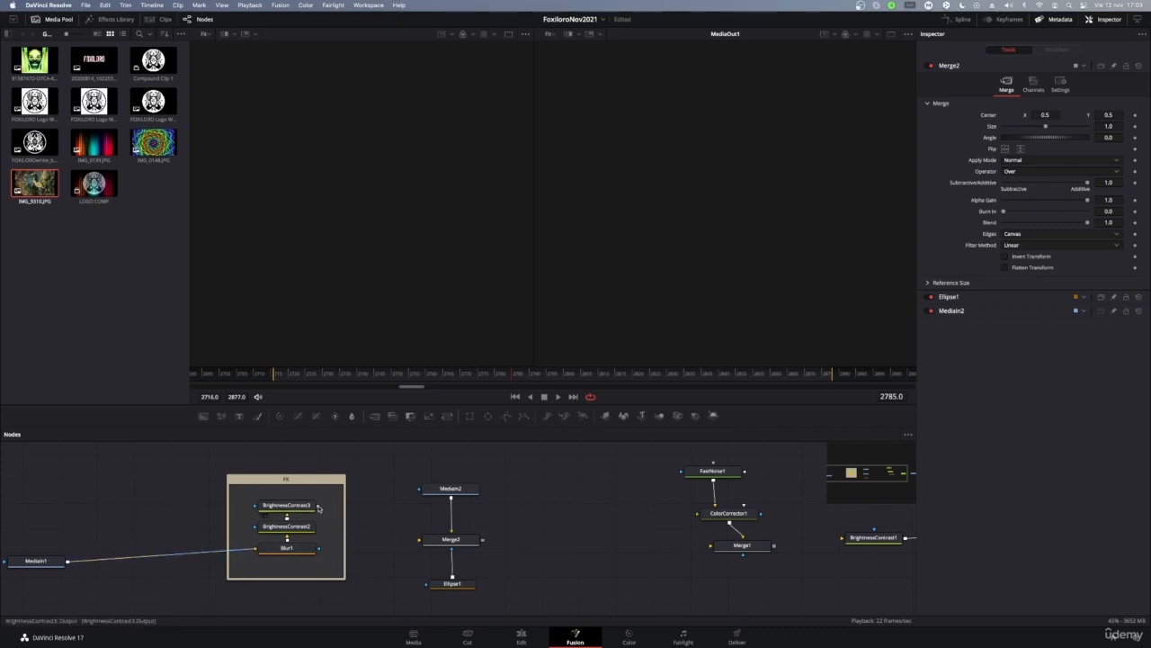
pyautogui.moveTo(318, 509); pyautogui.dragTo(843, 538)
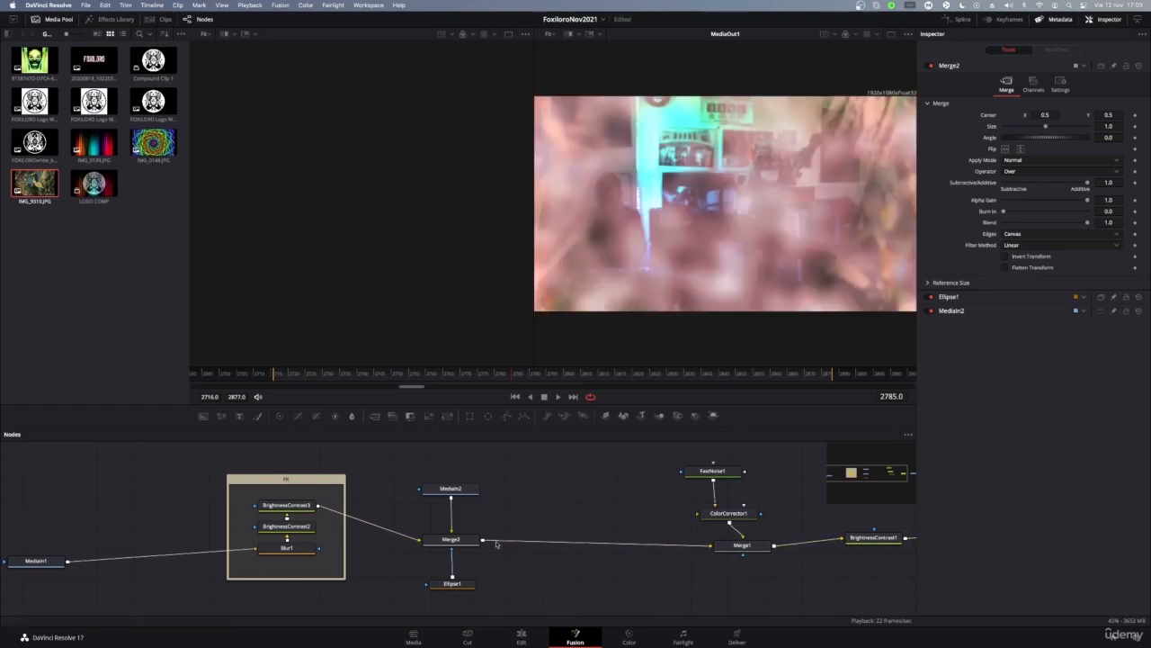
# Step: Tint the noise via ColorCorrector1 with Tint -2.848 and Strength 0.337
pyautogui.click(460, 490)
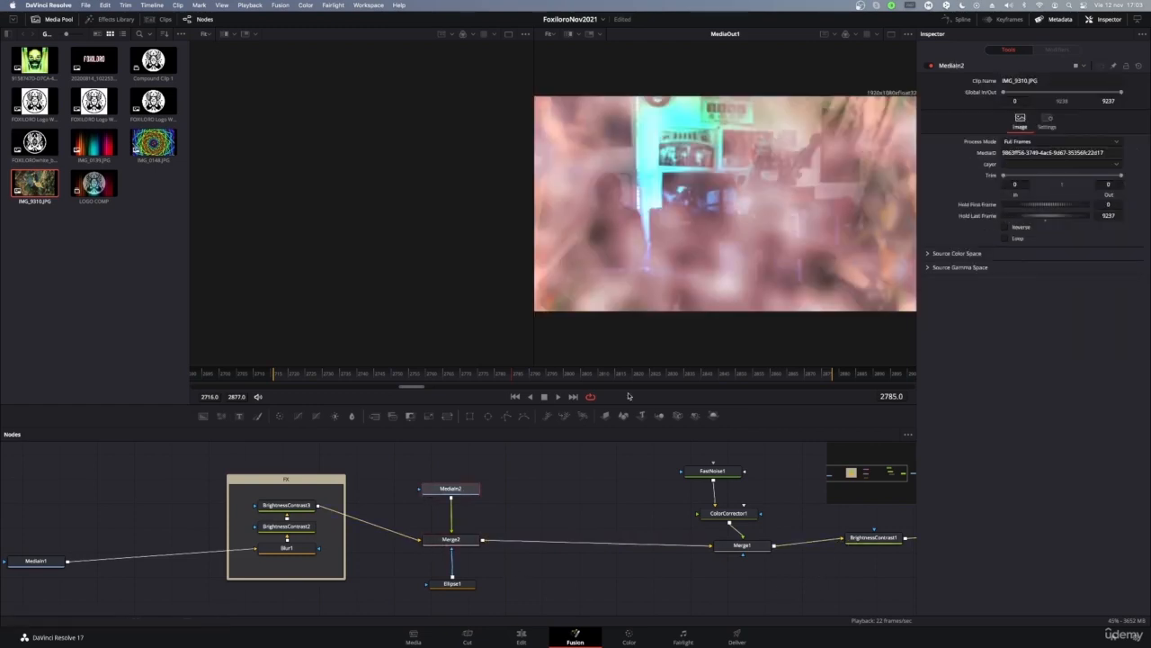
pyautogui.click(450, 539)
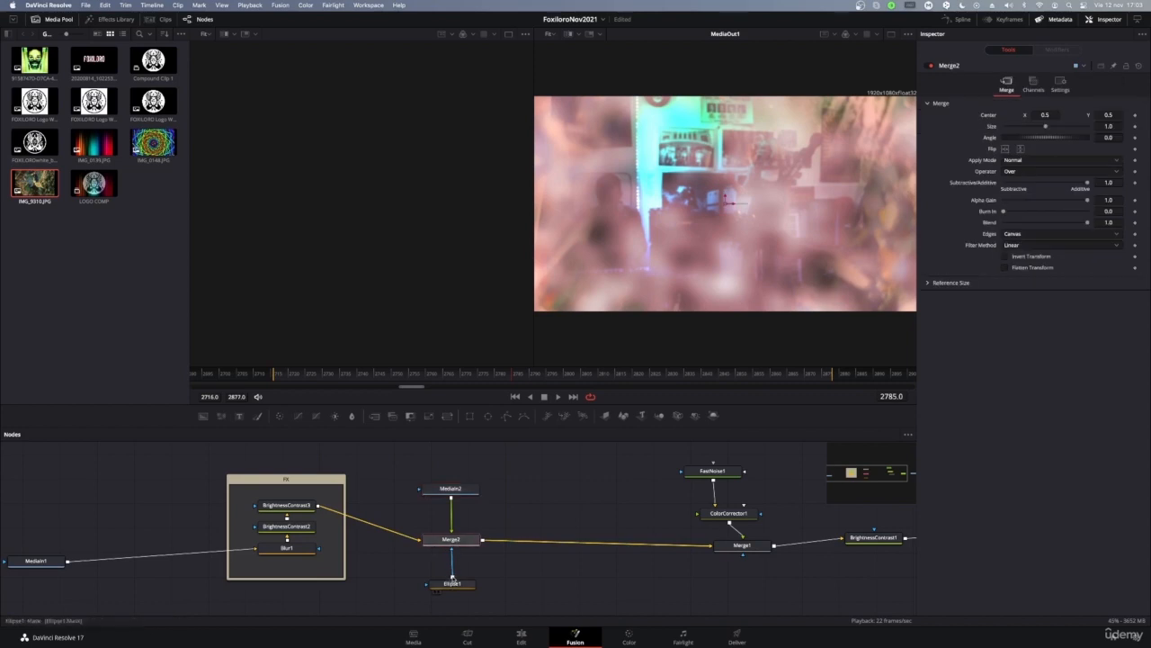
pyautogui.click(450, 488)
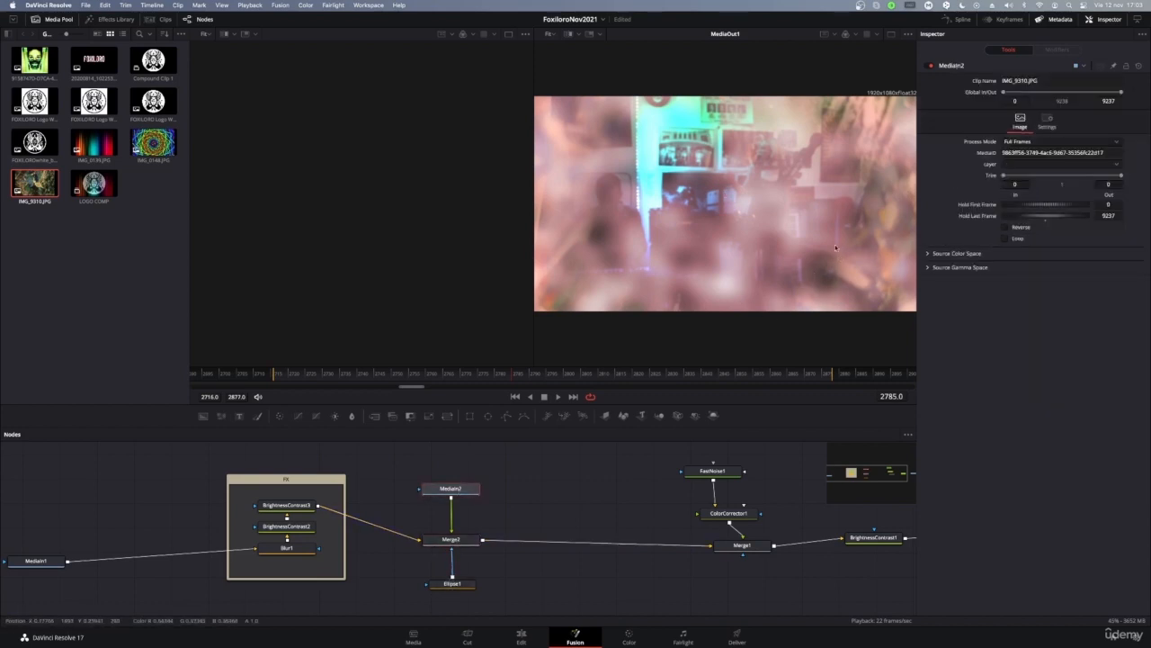
pyautogui.click(453, 540)
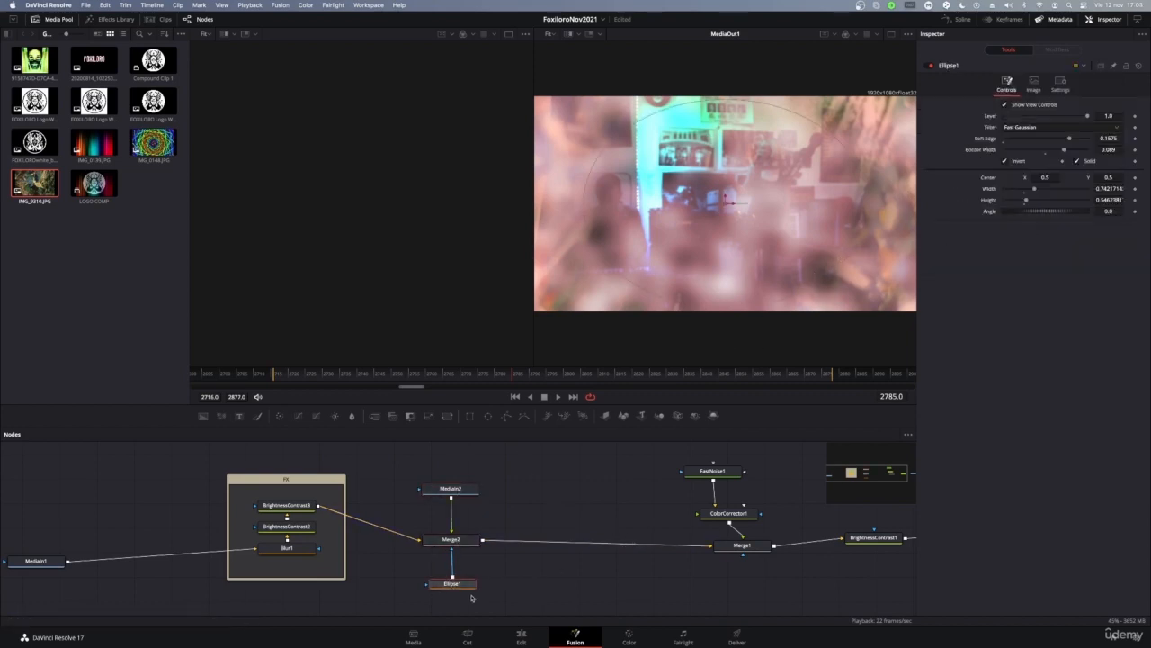
pyautogui.click(731, 476)
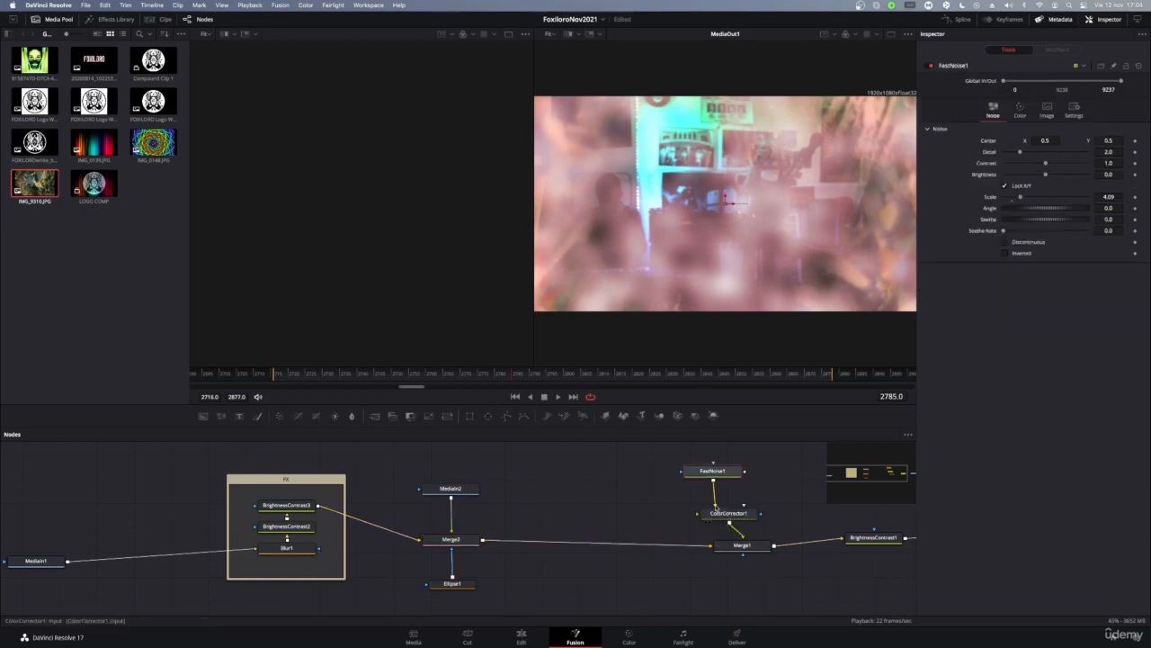
pyautogui.click(728, 514)
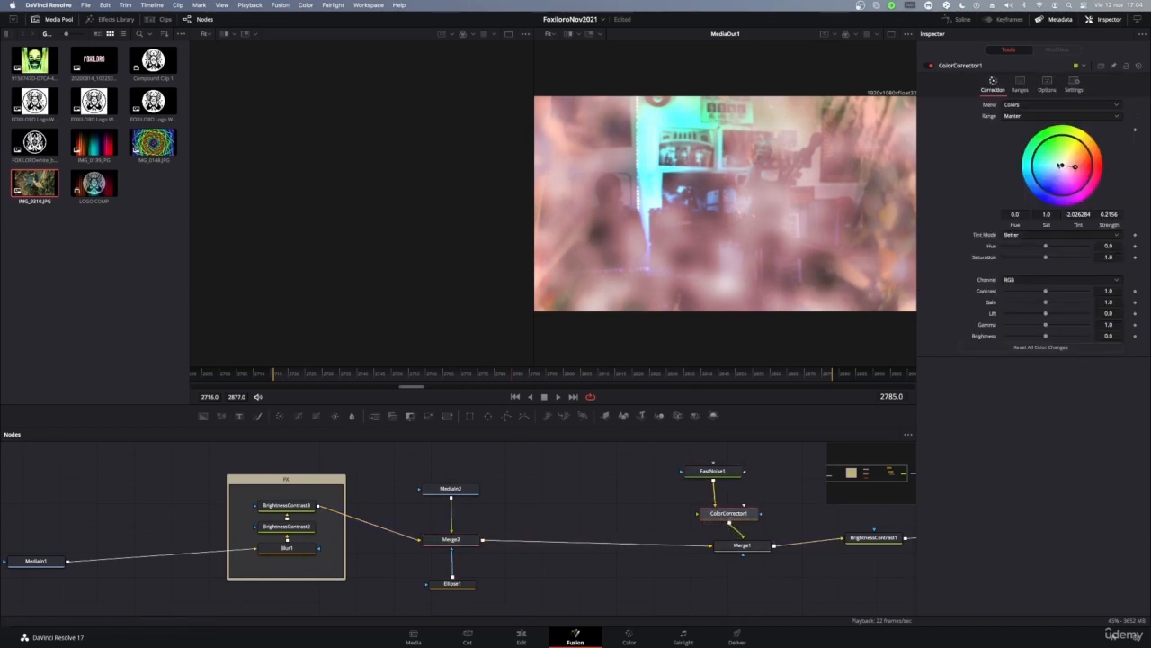
pyautogui.moveTo(1078, 169)
pyautogui.mouseDown()
pyautogui.moveTo(1067, 180)
pyautogui.moveTo(1016, 166)
pyautogui.moveTo(1077, 139)
pyautogui.moveTo(1067, 163)
pyautogui.moveTo(1084, 144)
pyautogui.moveTo(1069, 158)
pyautogui.mouseUp()
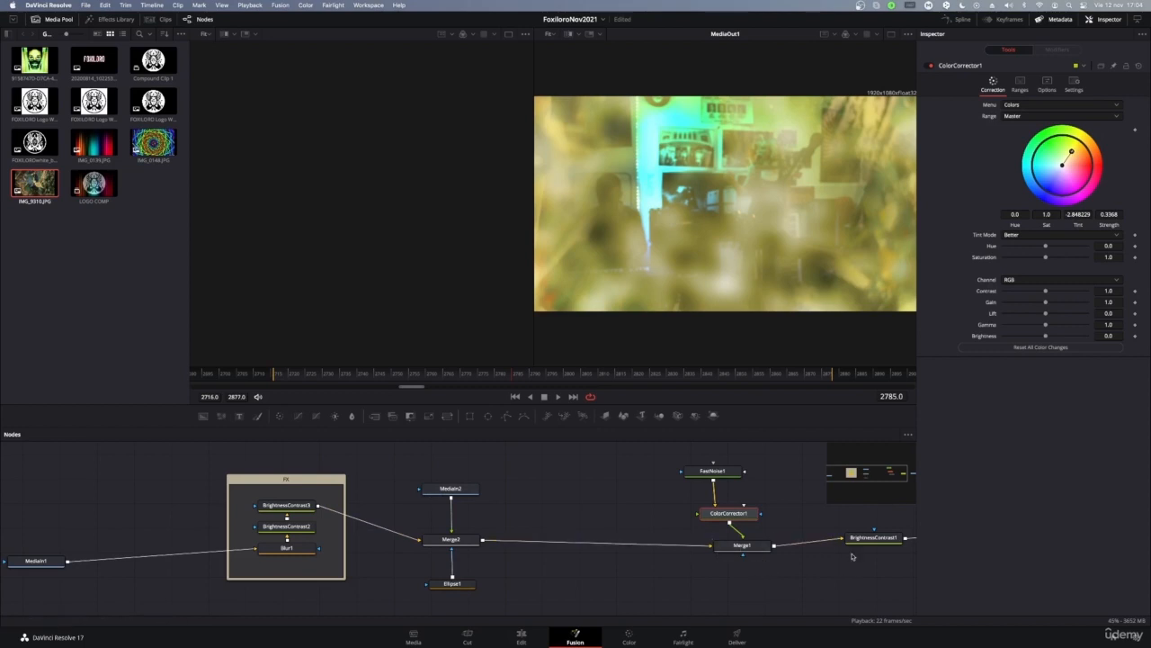
pyautogui.click(742, 546)
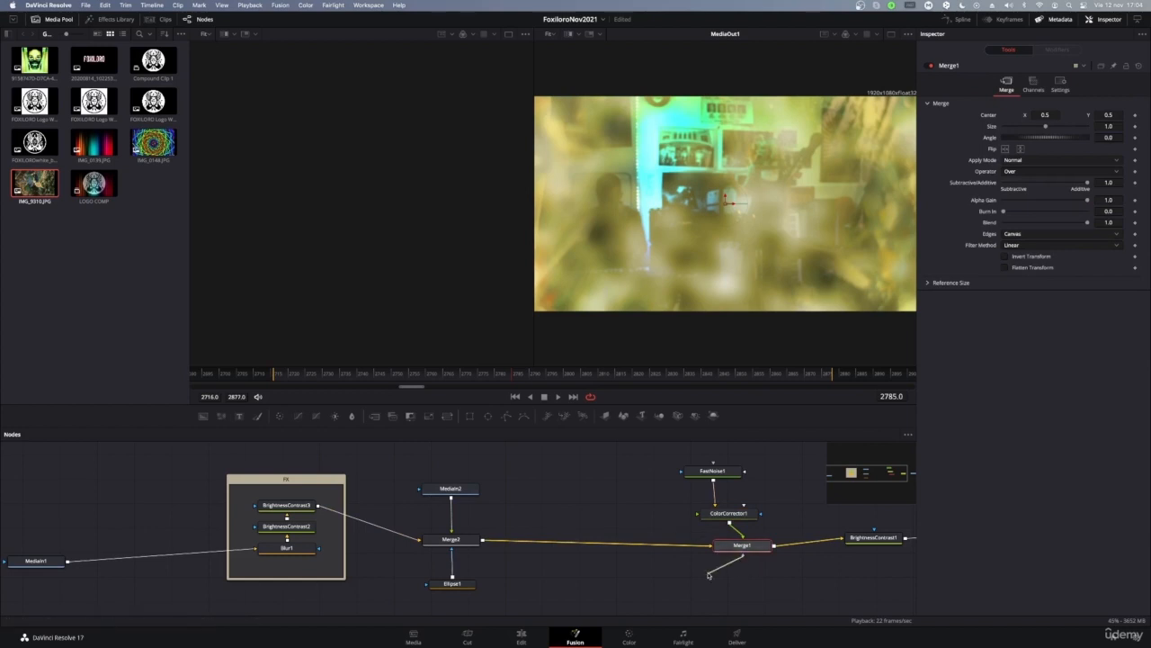
# Step: Set BrightnessContrast1 Gain to 0.89 and insert a Blur2 node between Merge2 and Merge1
pyautogui.click(729, 517)
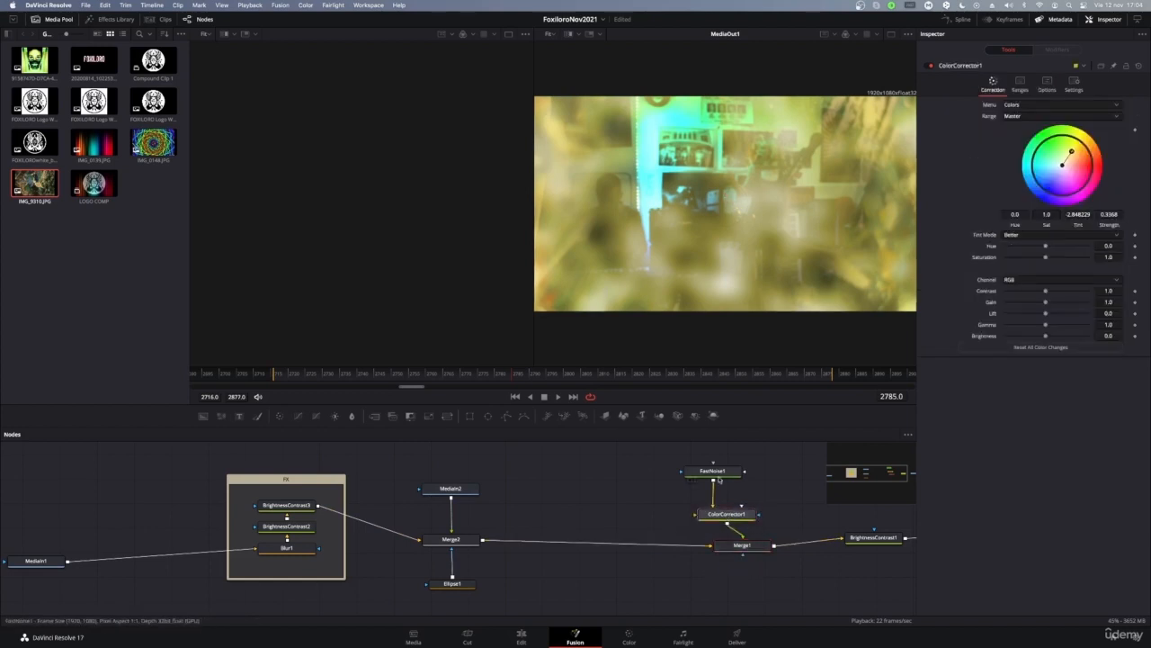
pyautogui.click(713, 471)
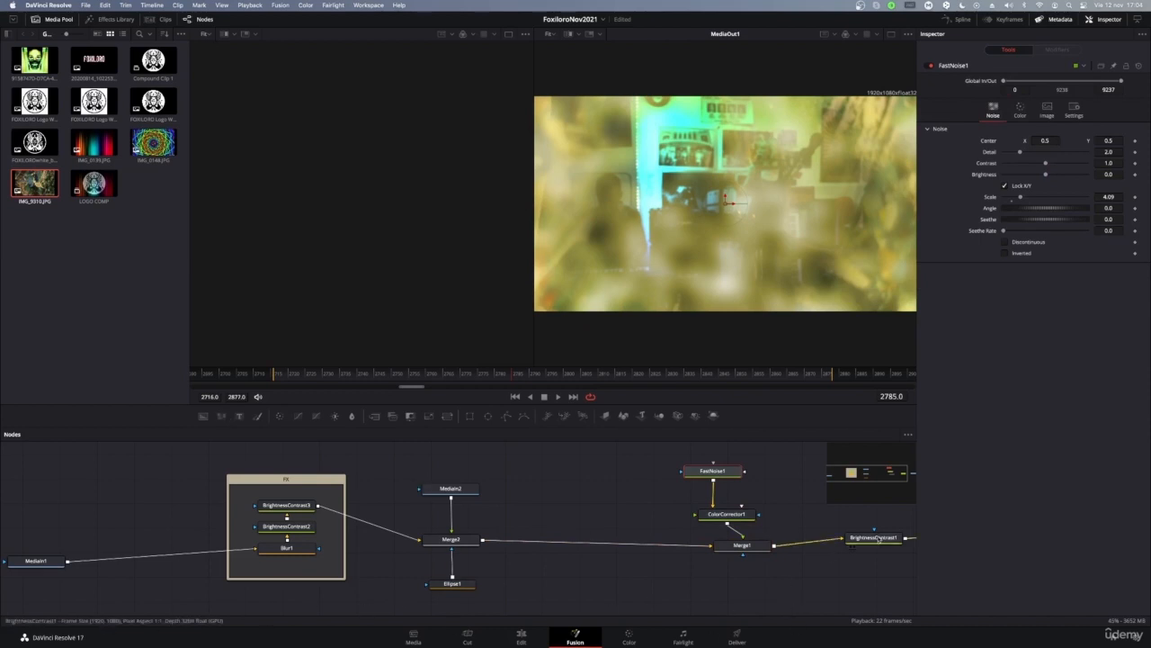
pyautogui.click(874, 538)
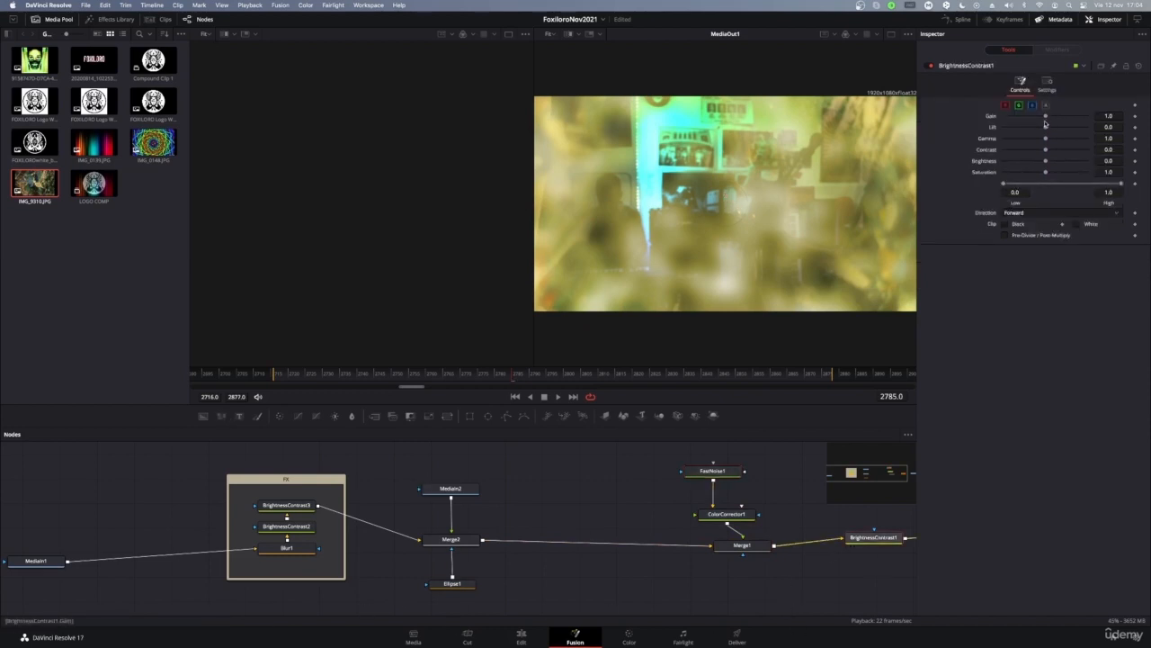
pyautogui.moveTo(1046, 122)
pyautogui.mouseDown()
pyautogui.moveTo(1070, 126)
pyautogui.moveTo(1044, 127)
pyautogui.mouseUp()
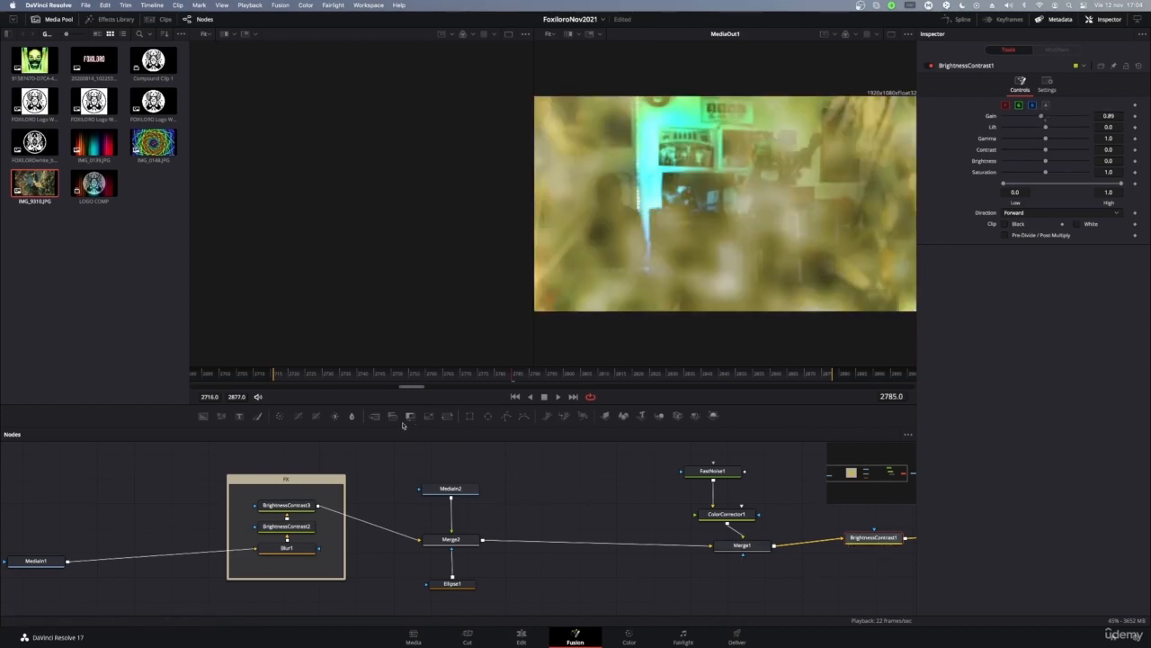
pyautogui.moveTo(352, 416); pyautogui.dragTo(602, 543)
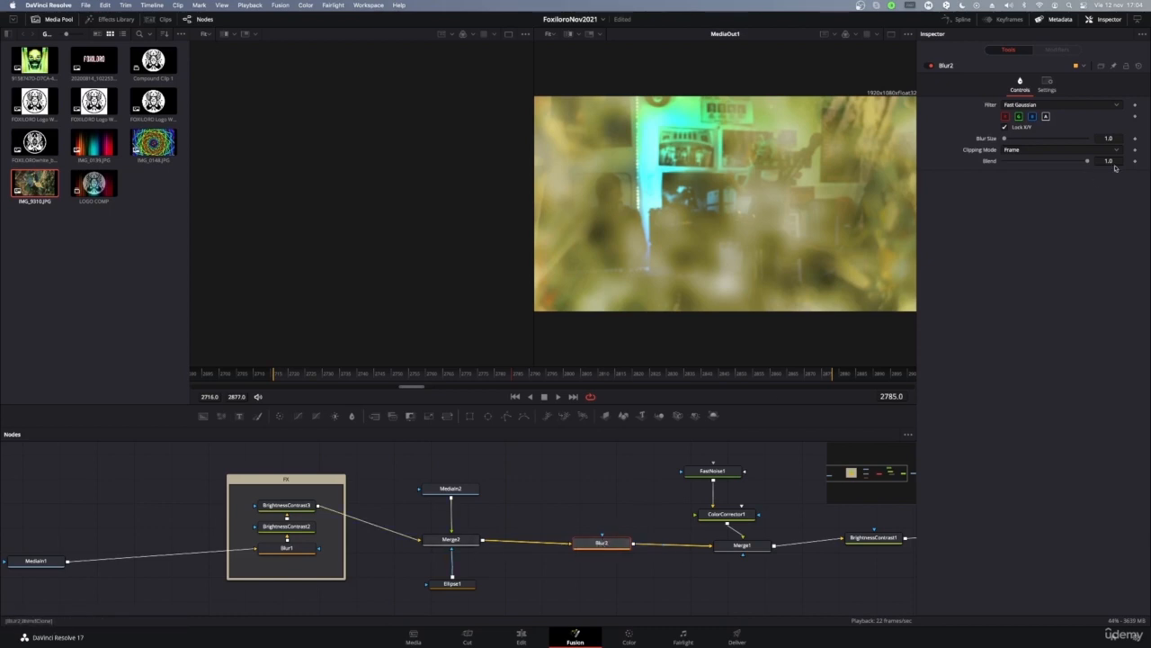
pyautogui.moveTo(1004, 140)
pyautogui.mouseDown()
pyautogui.moveTo(1044, 141)
pyautogui.moveTo(1001, 145)
pyautogui.mouseUp()
pyautogui.click(43, 561)
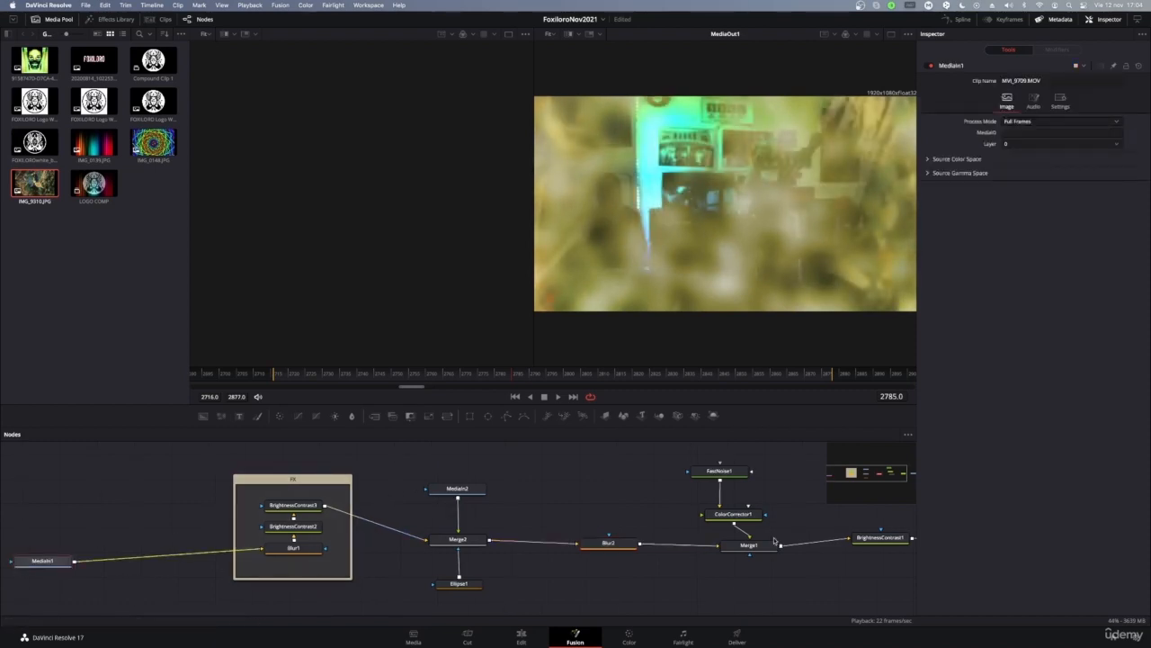
pyautogui.moveTo(180, 461); pyautogui.dragTo(573, 556)
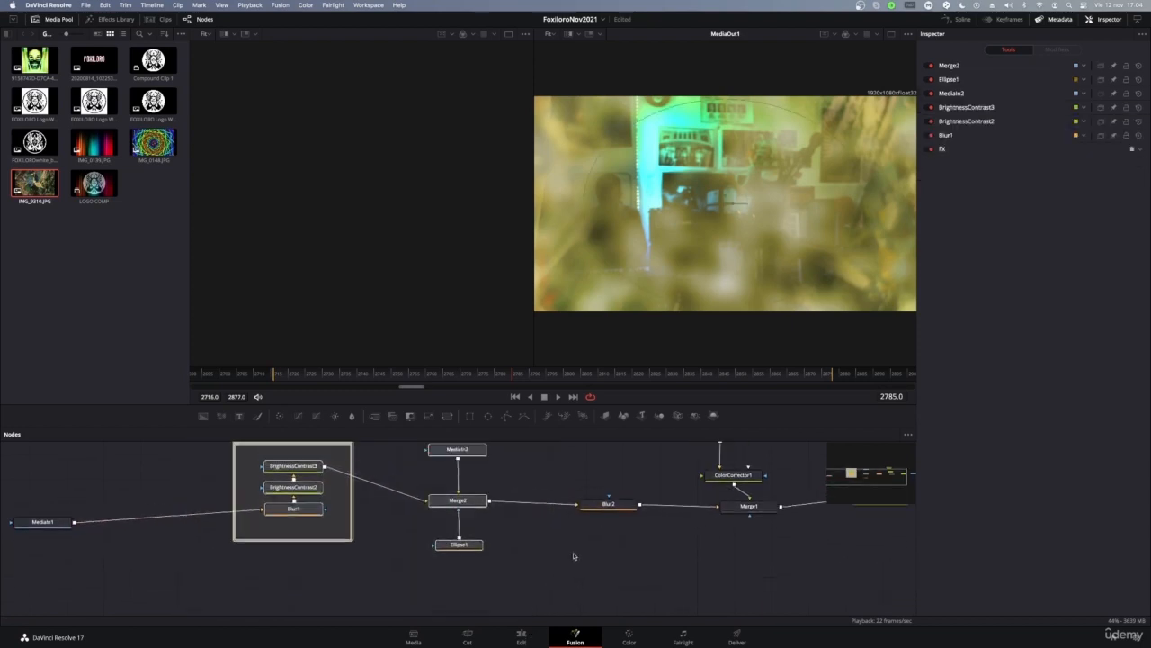
pyautogui.scroll(1, 574, 556)
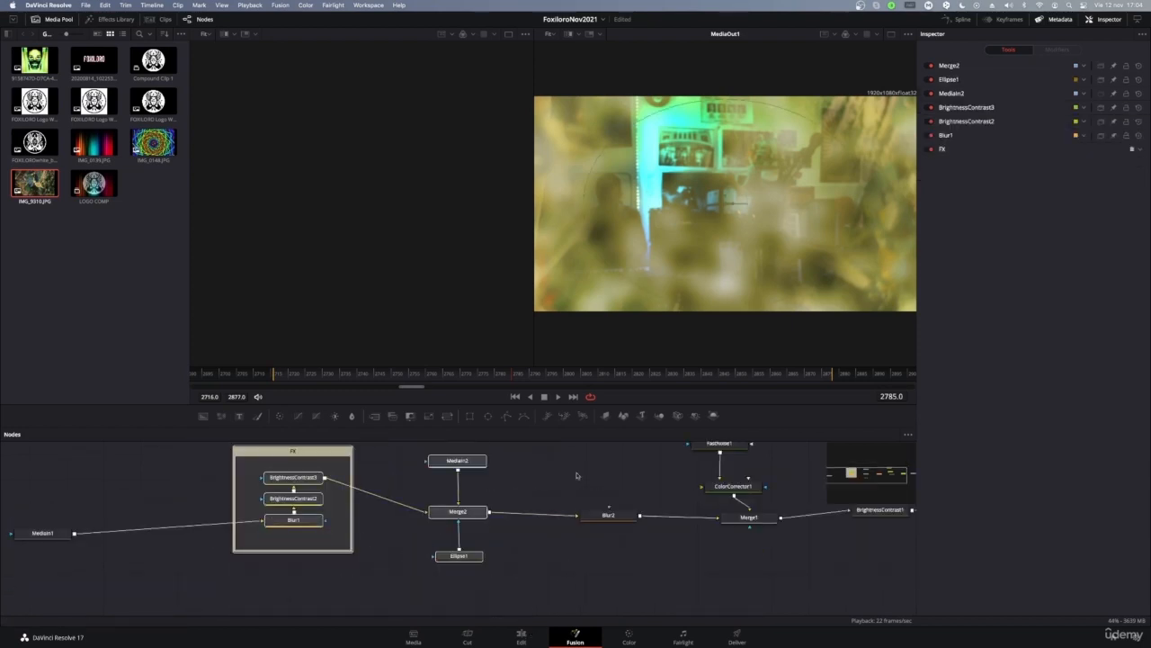
pyautogui.click(608, 515)
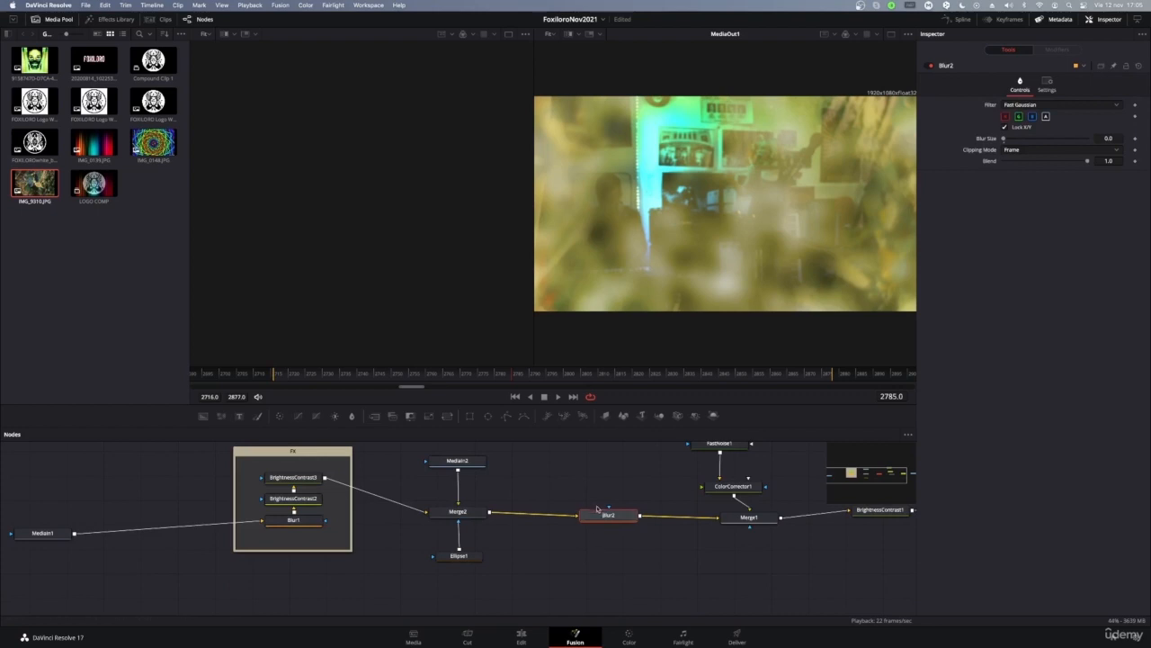
pyautogui.click(591, 488)
pyautogui.scroll(4, 593, 569)
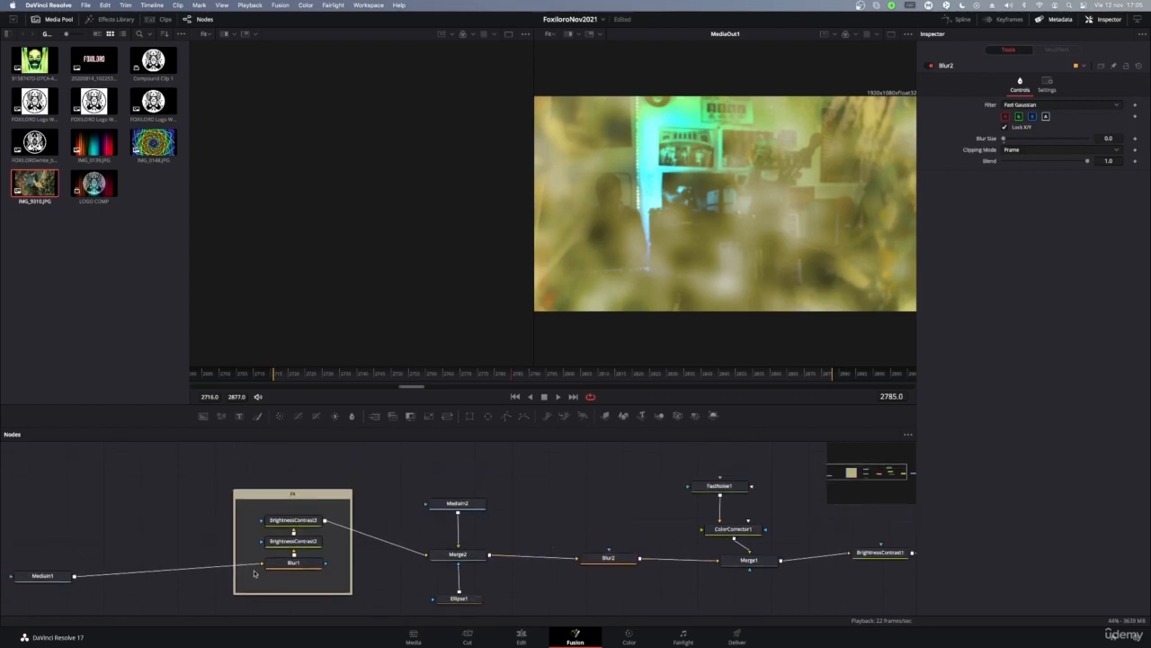
pyautogui.click(293, 562)
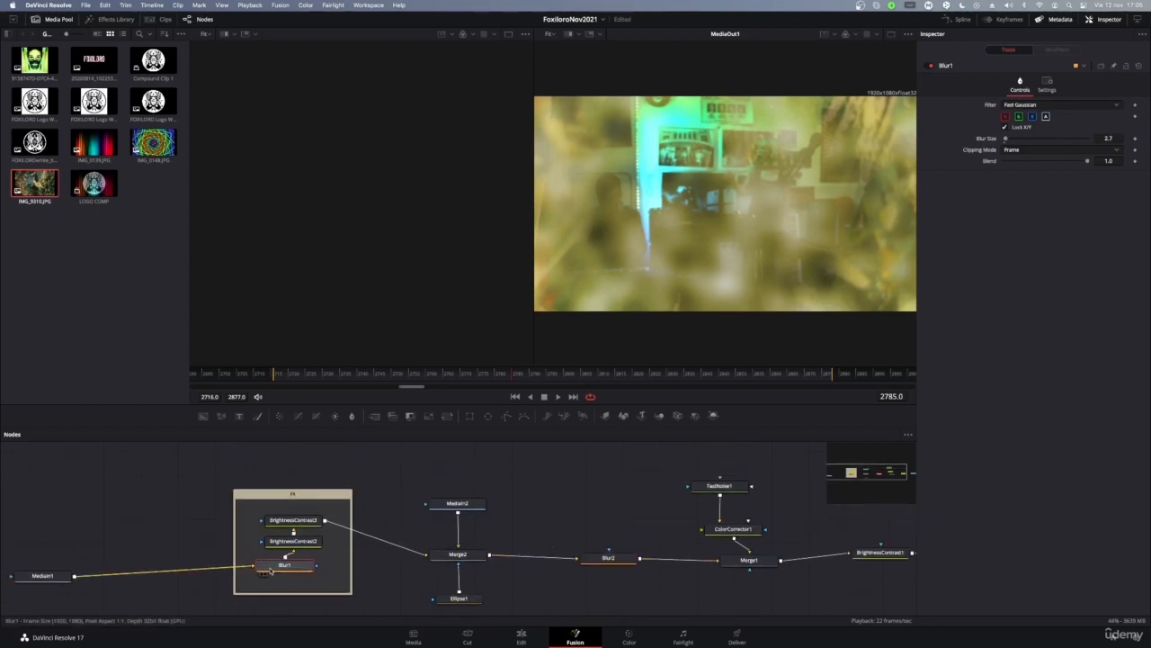
pyautogui.moveTo(293, 562); pyautogui.dragTo(290, 568)
pyautogui.click(585, 557)
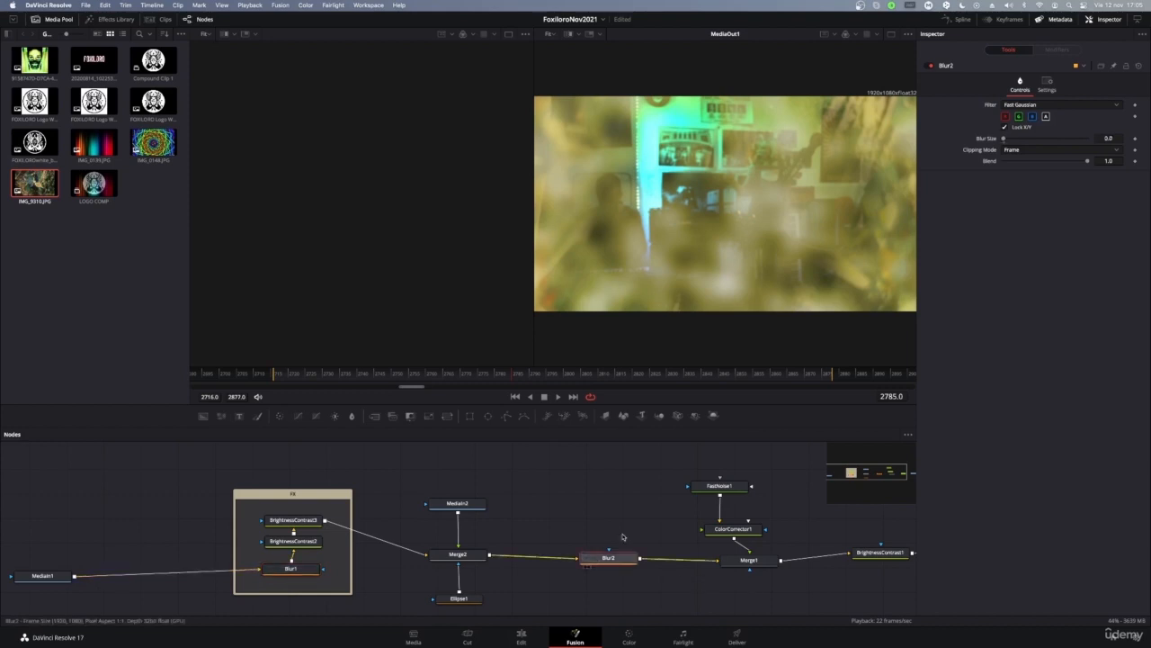
pyautogui.press('Delete')
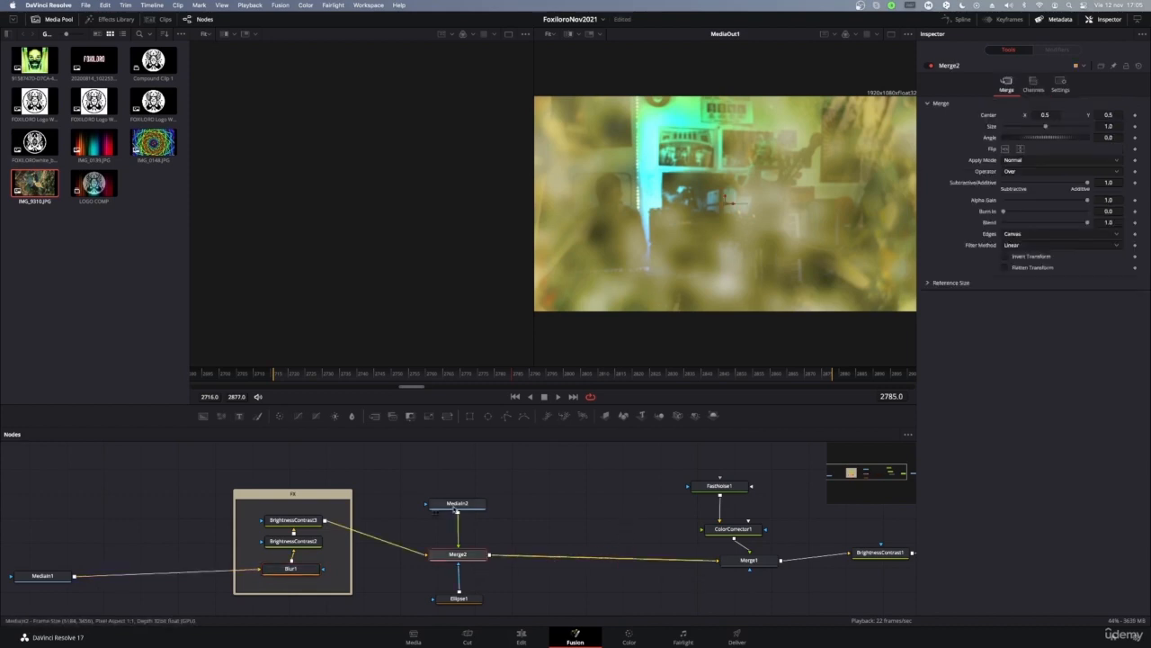
pyautogui.click(457, 505)
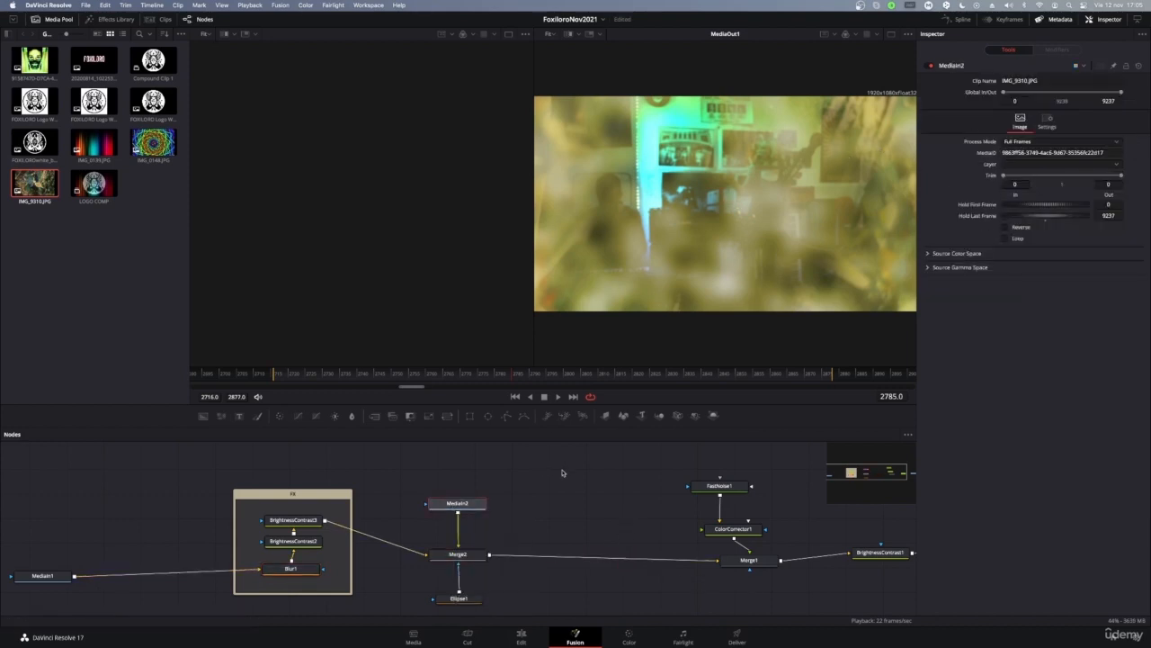
# Step: Move MediaIn2 up and insert a Blur2 node between MediaIn2 and Merge2
pyautogui.moveTo(466, 505); pyautogui.dragTo(465, 467)
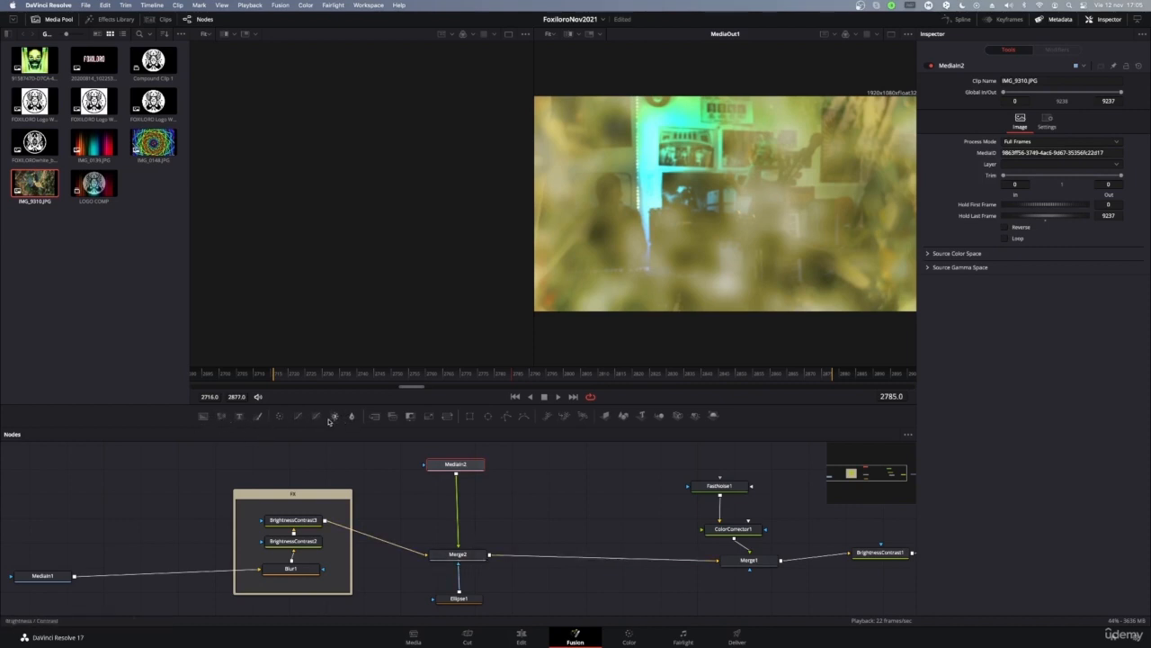
pyautogui.moveTo(350, 417); pyautogui.dragTo(458, 515)
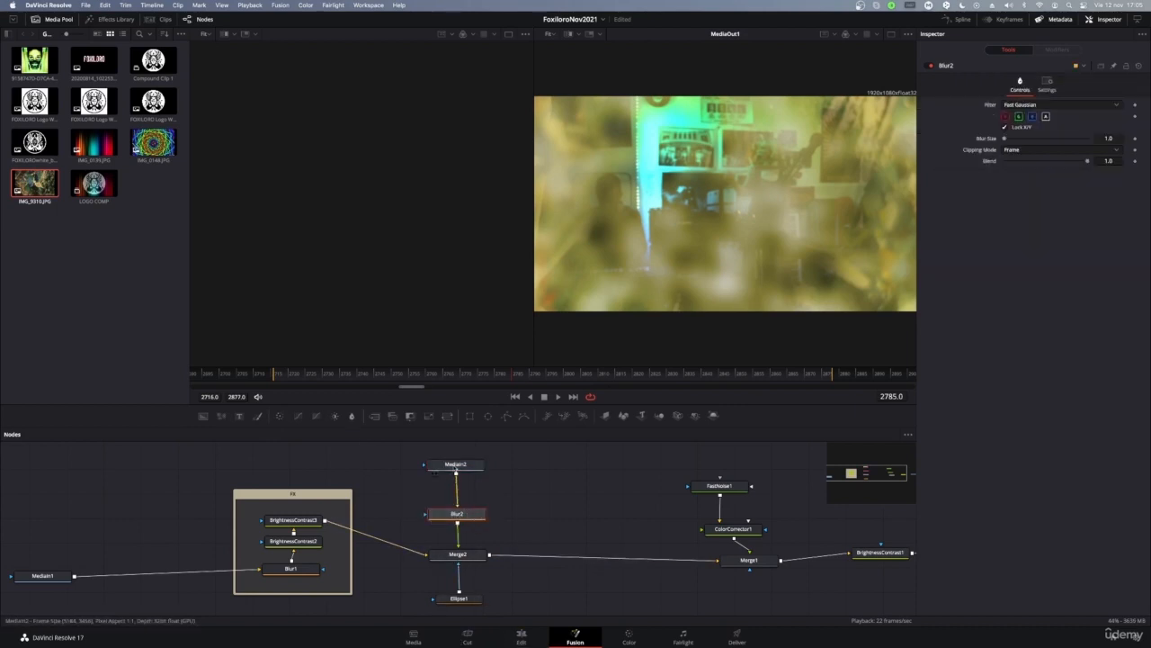
pyautogui.click(454, 467)
# Step: Raise Blur2's Blur Size to 7.0 in the Inspector, then check Merge2
pyautogui.click(457, 515)
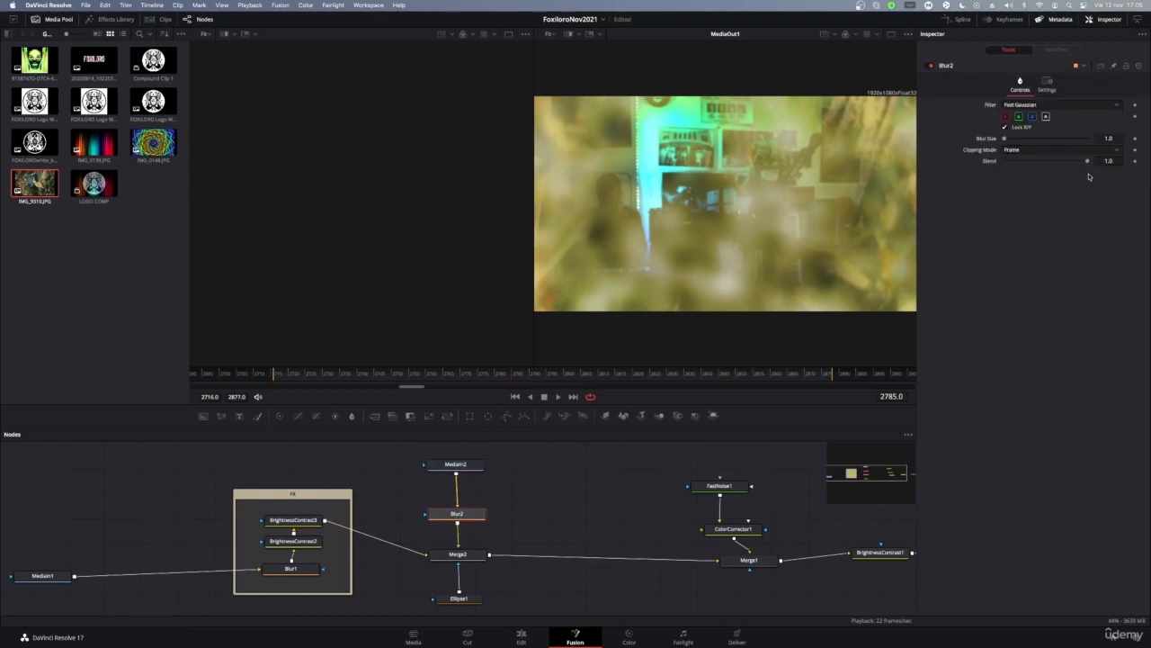
pyautogui.moveTo(1006, 140)
pyautogui.mouseDown()
pyautogui.moveTo(1051, 140)
pyautogui.moveTo(1000, 148)
pyautogui.moveTo(1032, 150)
pyautogui.moveTo(1015, 153)
pyautogui.mouseUp()
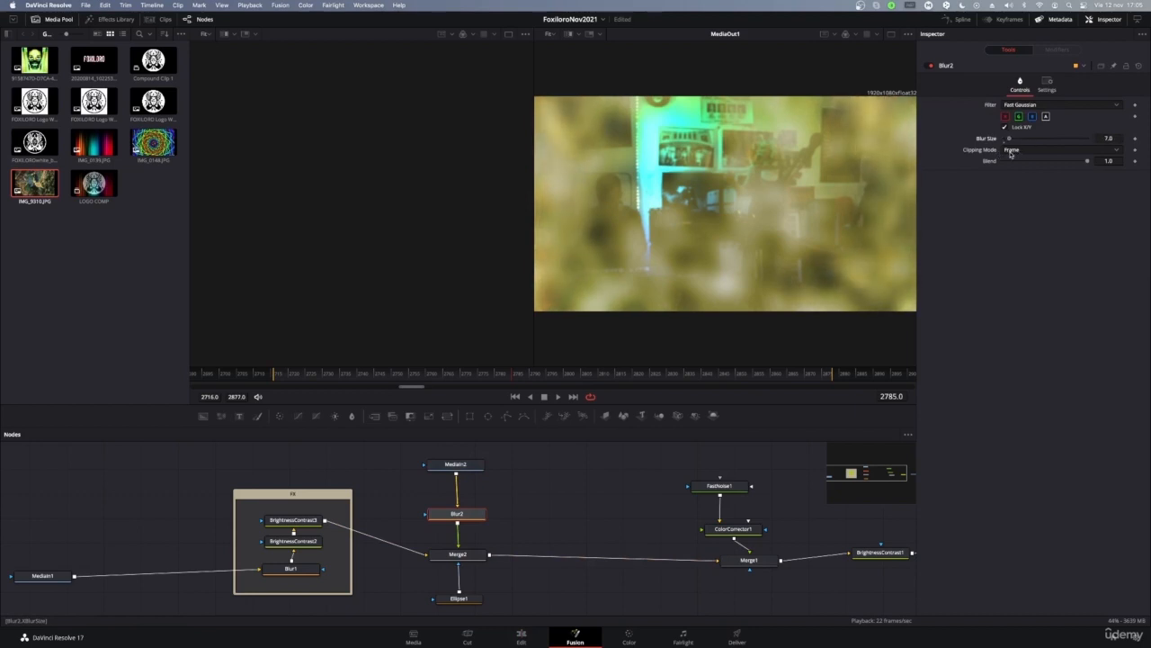
pyautogui.click(458, 554)
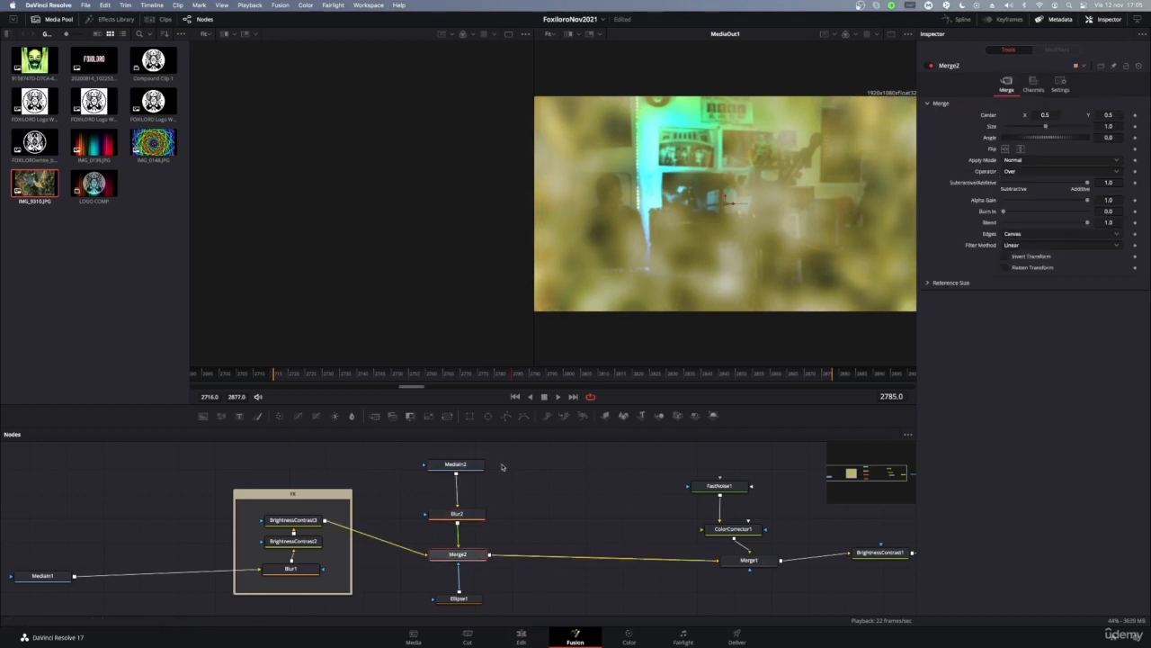
pyautogui.click(550, 586)
# Step: Move the Blur2 node up to sit just under MediaIn2
pyautogui.click(449, 464)
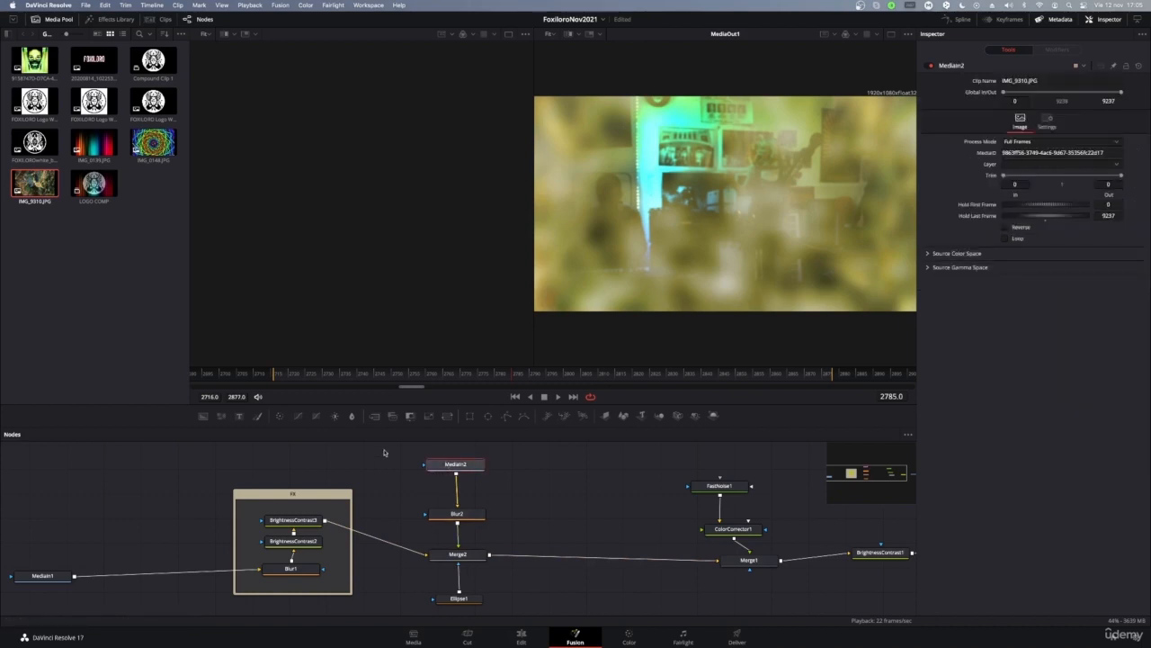
pyautogui.moveTo(387, 444); pyautogui.dragTo(572, 513)
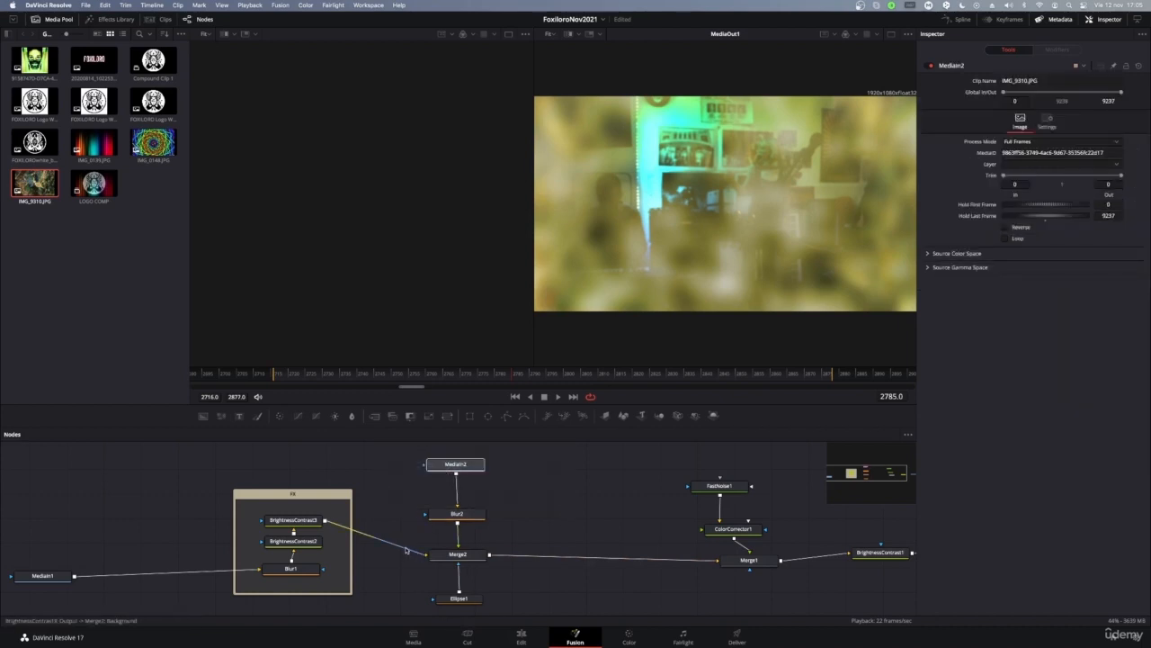
pyautogui.click(466, 556)
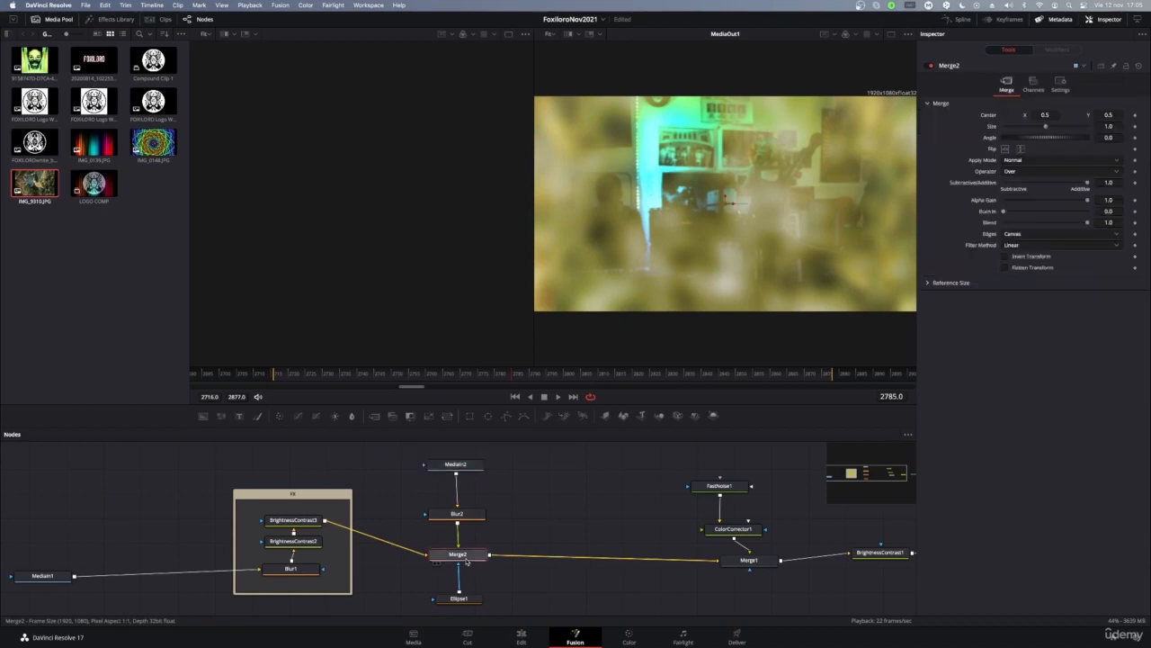
pyautogui.click(447, 514)
pyautogui.moveTo(485, 514); pyautogui.dragTo(485, 490)
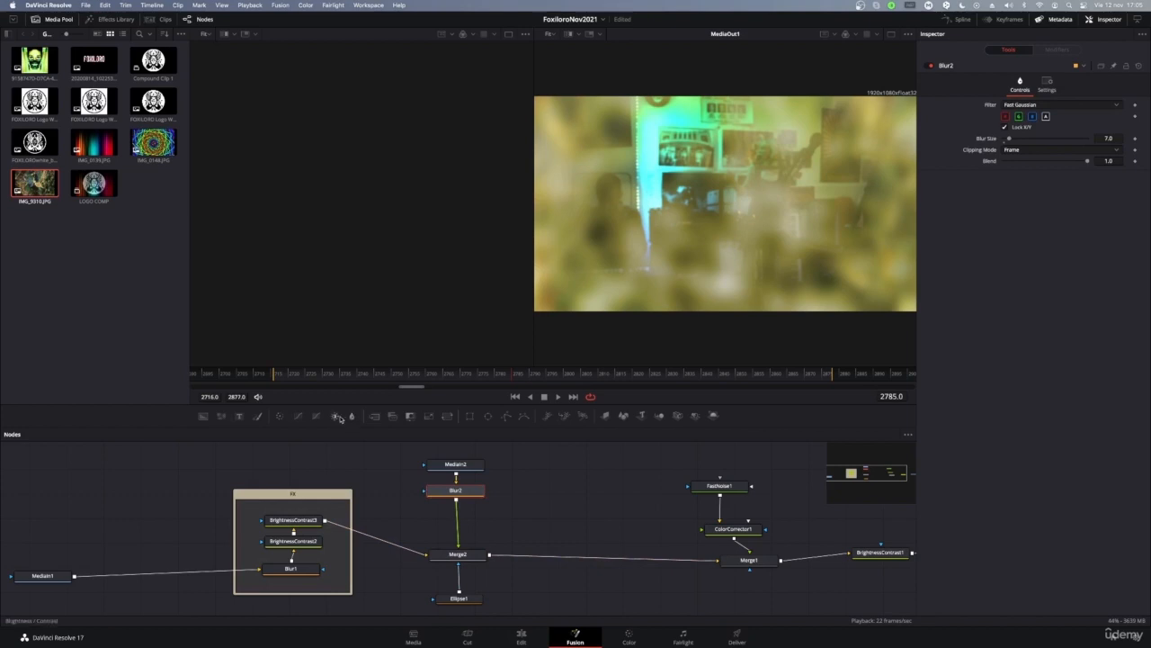
# Step: Insert ColorCorrector2 between Blur2 and Merge2, and review the Merge2 and Ellipse1 settings
pyautogui.moveTo(278, 420); pyautogui.dragTo(457, 523)
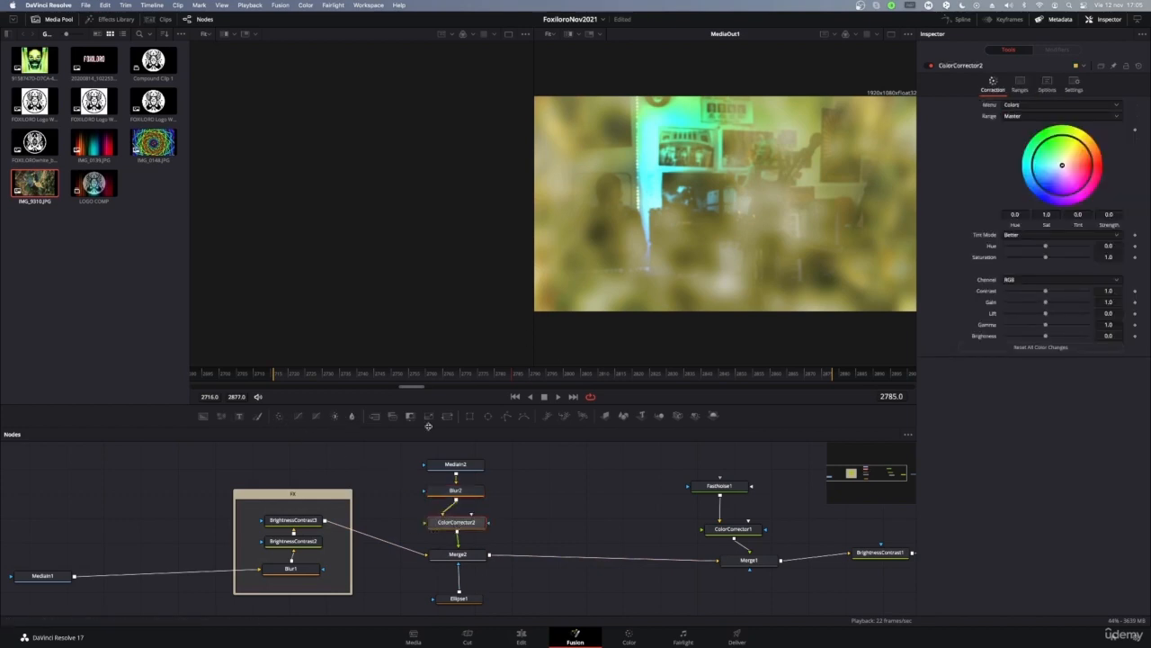
pyautogui.click(461, 557)
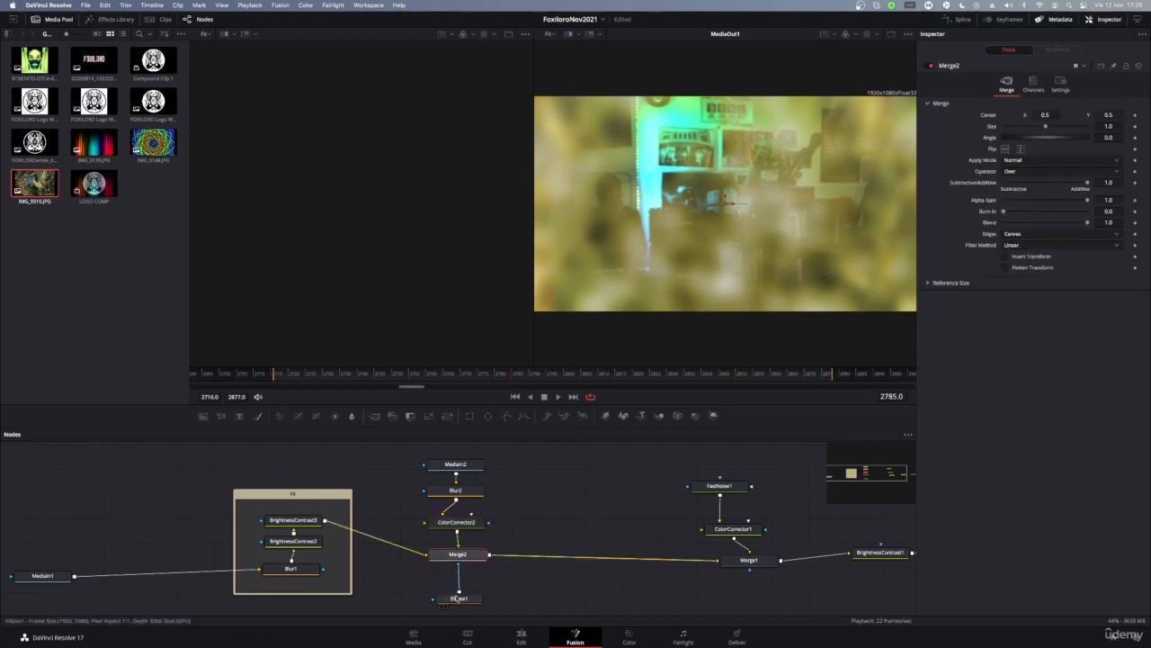
pyautogui.click(464, 602)
pyautogui.scroll(-2, 552, 582)
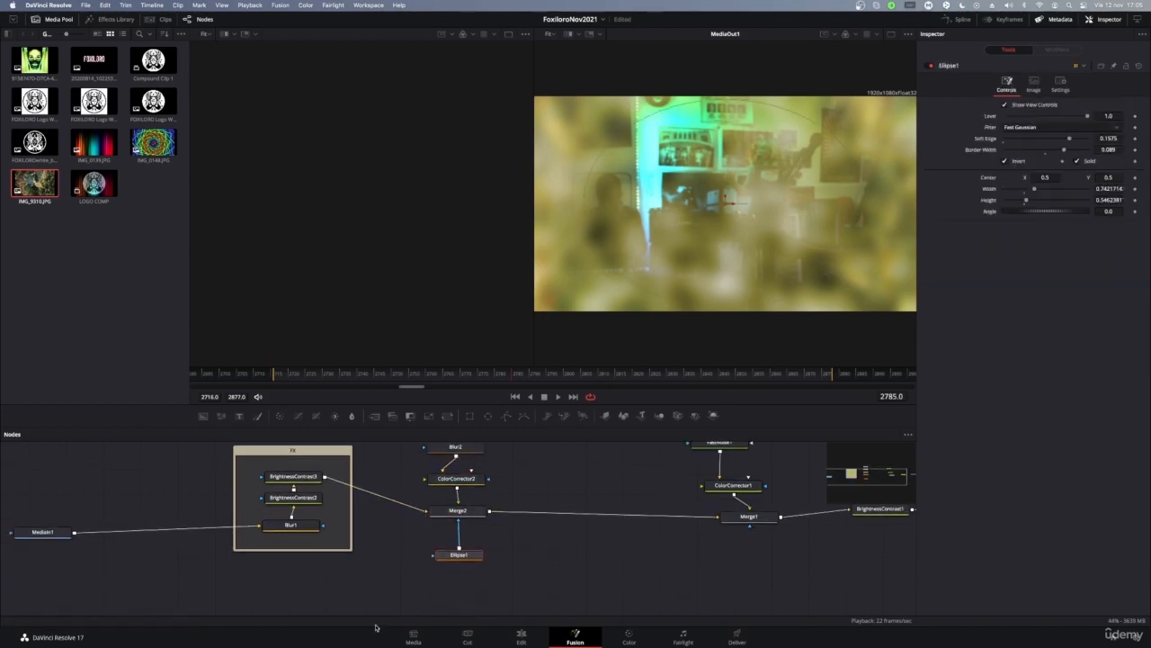
pyautogui.click(464, 510)
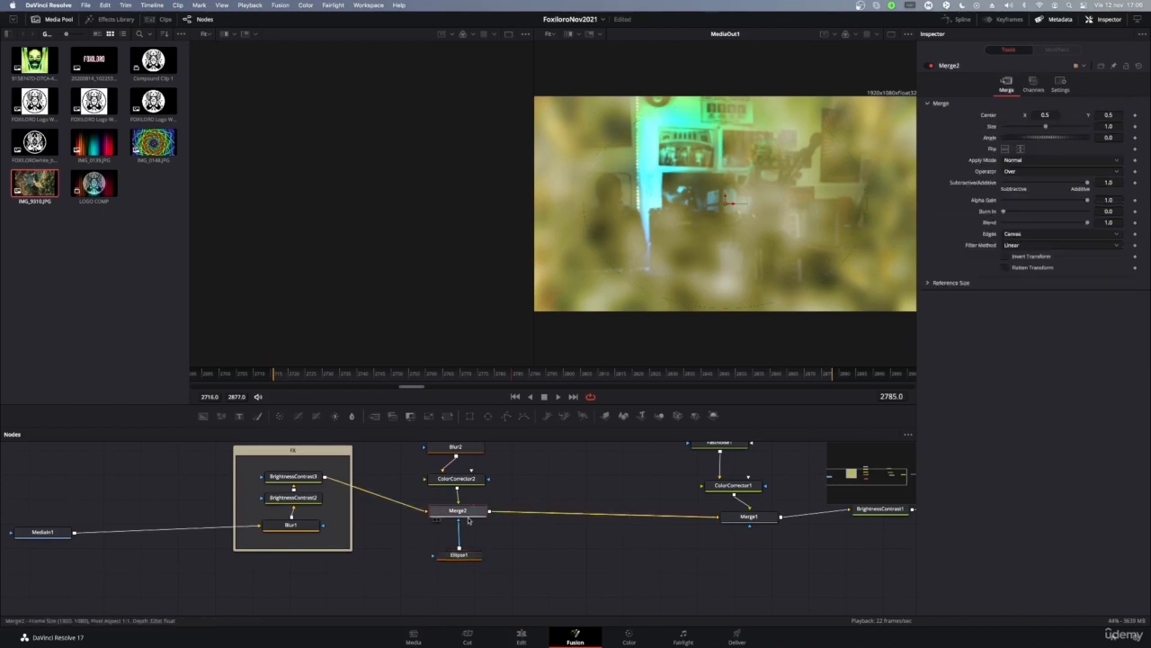
pyautogui.scroll(2, 468, 513)
pyautogui.moveTo(406, 454); pyautogui.dragTo(537, 543)
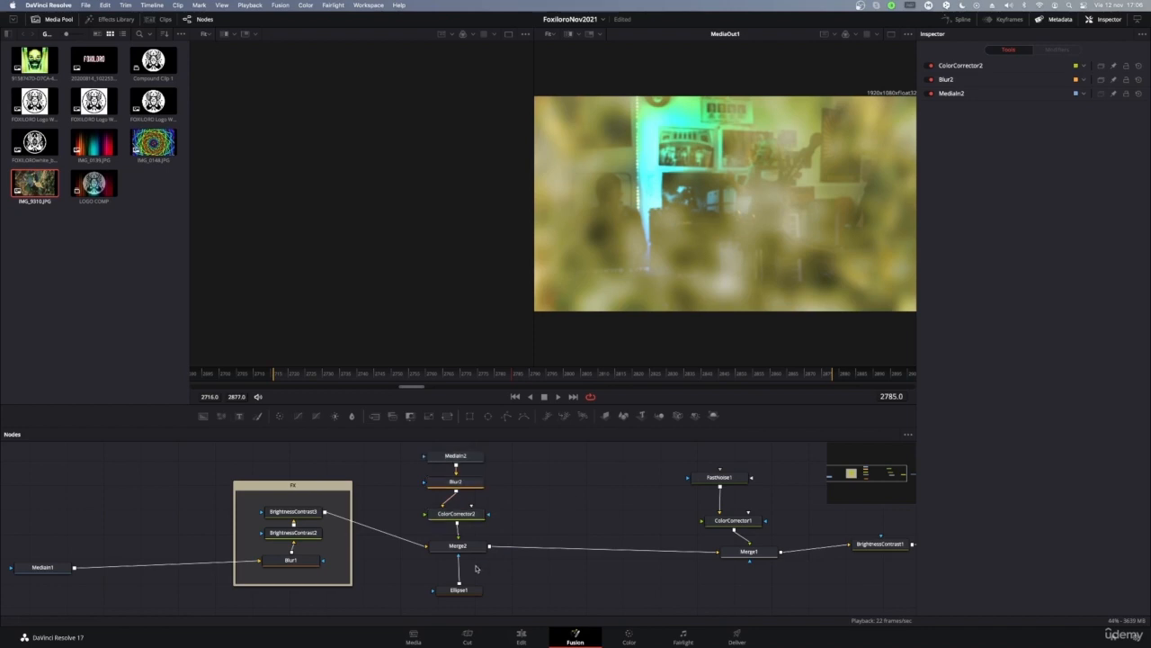
pyautogui.click(459, 590)
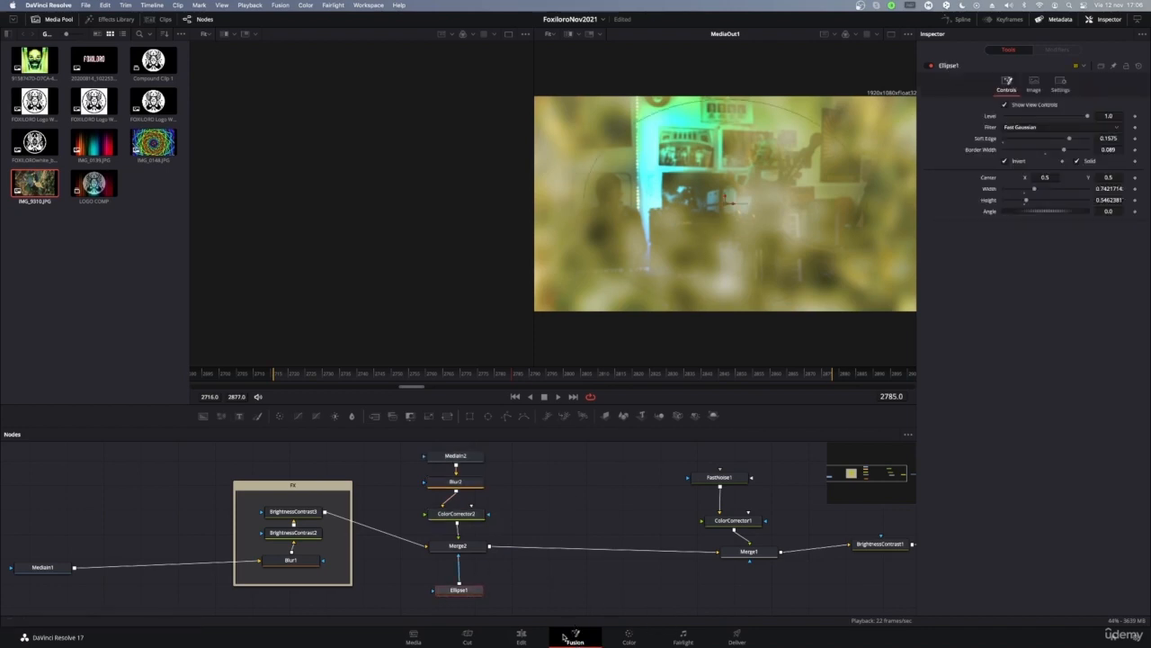
# Step: Tint ColorCorrector2 blue (Tint -0.371) and show Merge2 in the left viewer
pyautogui.click(479, 514)
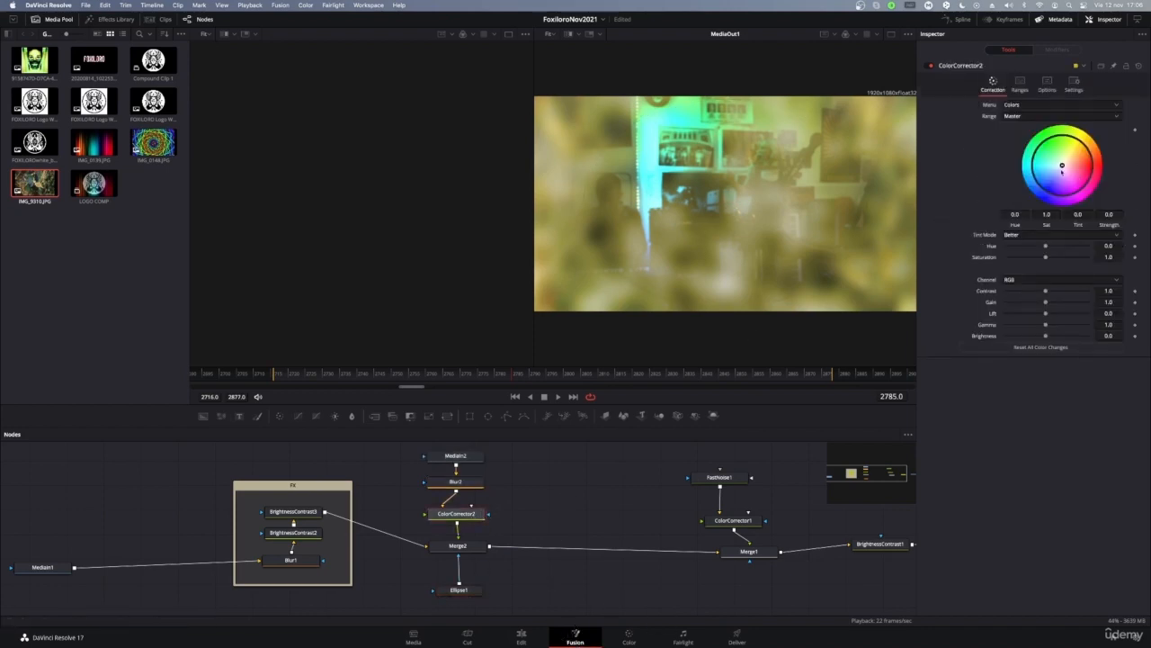
pyautogui.moveTo(1061, 166); pyautogui.dragTo(1022, 209)
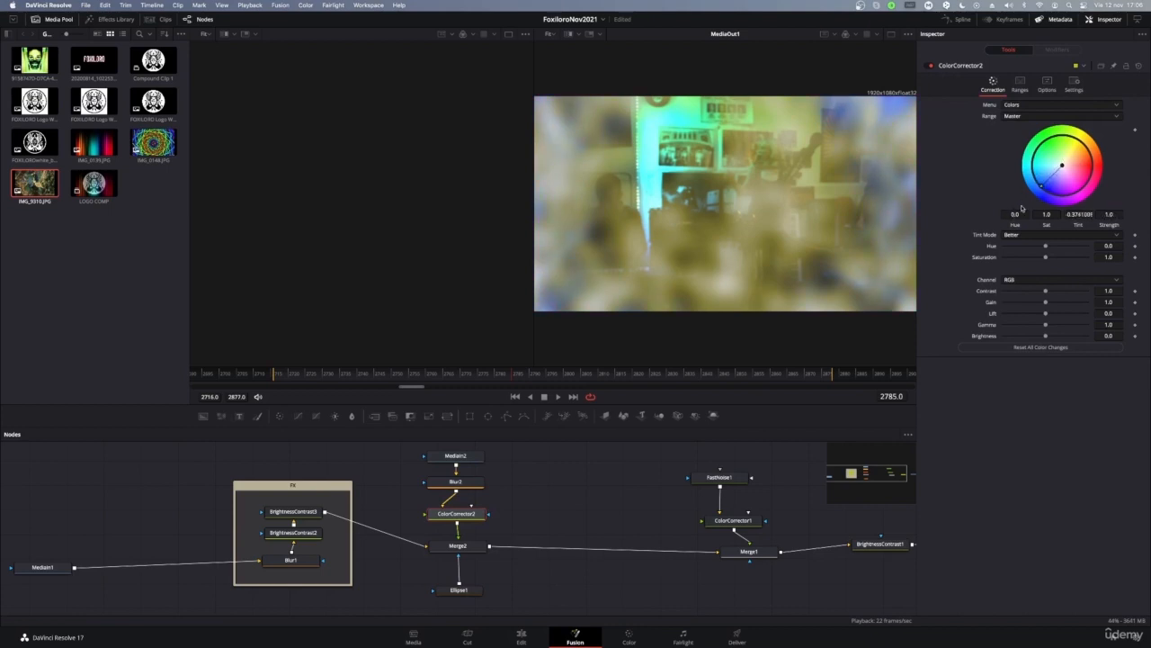
pyautogui.click(459, 546)
pyautogui.press('1')
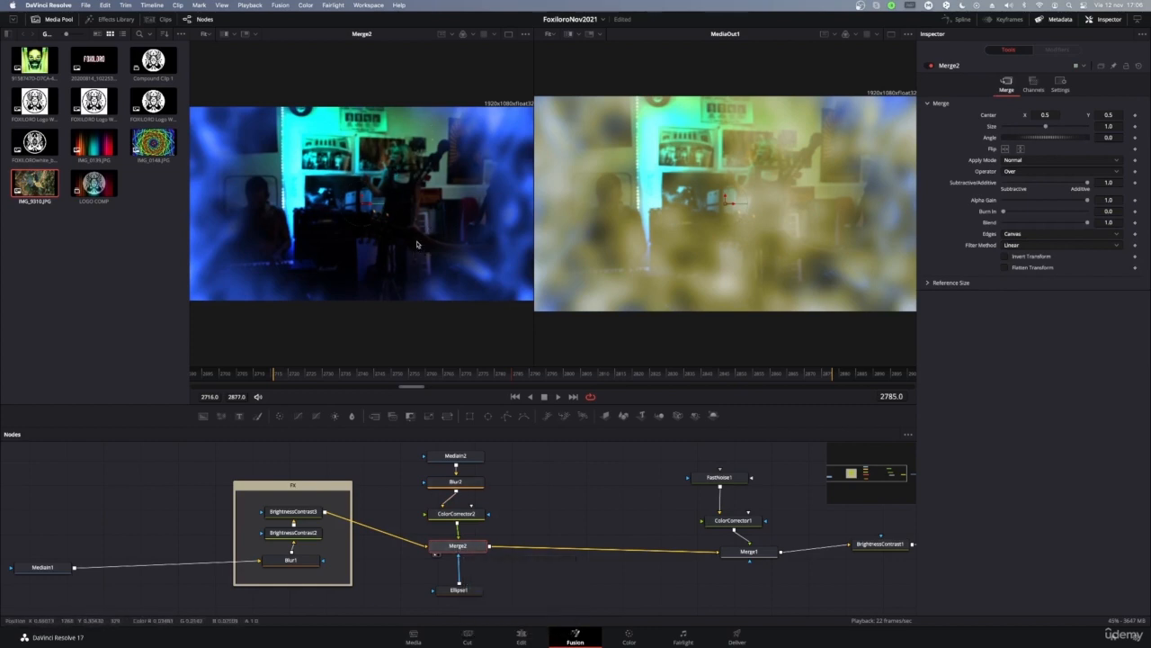
pyautogui.click(466, 591)
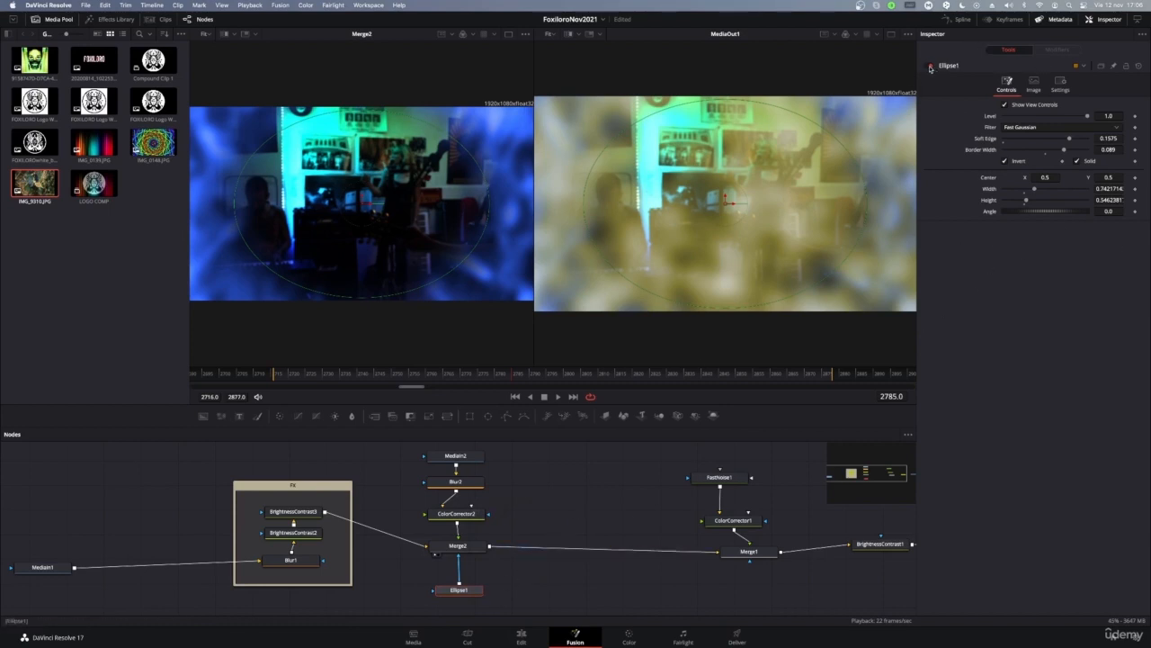
pyautogui.click(931, 67)
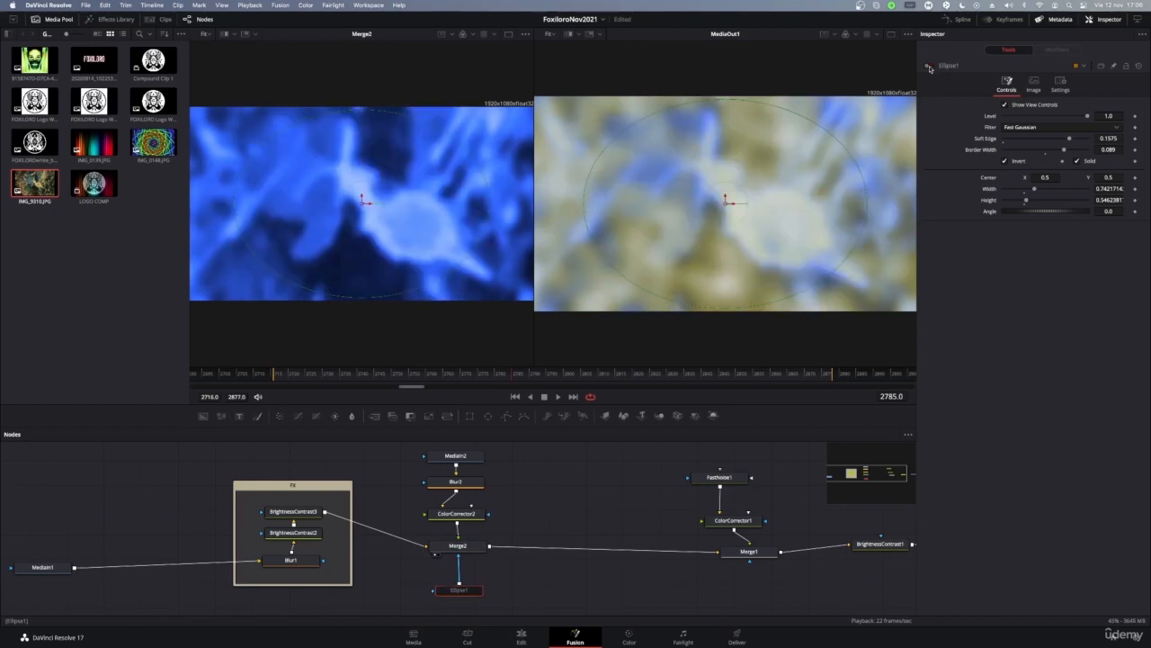
pyautogui.click(931, 67)
pyautogui.click(931, 66)
pyautogui.click(931, 67)
pyautogui.click(931, 66)
pyautogui.click(931, 67)
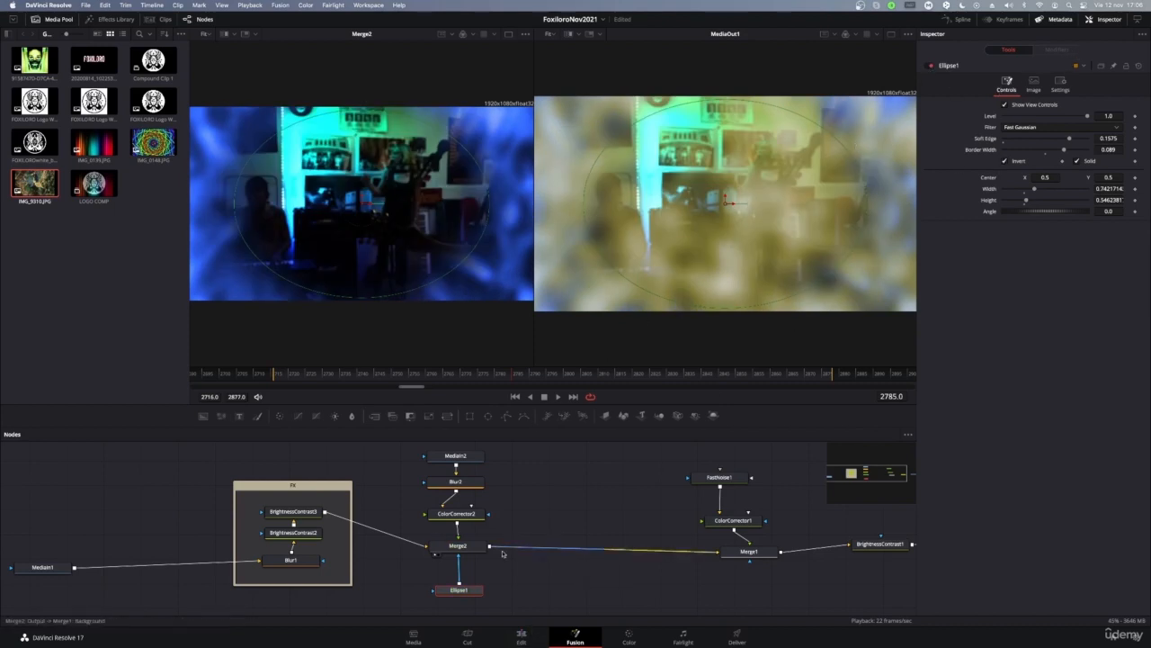
pyautogui.moveTo(529, 594); pyautogui.dragTo(405, 453)
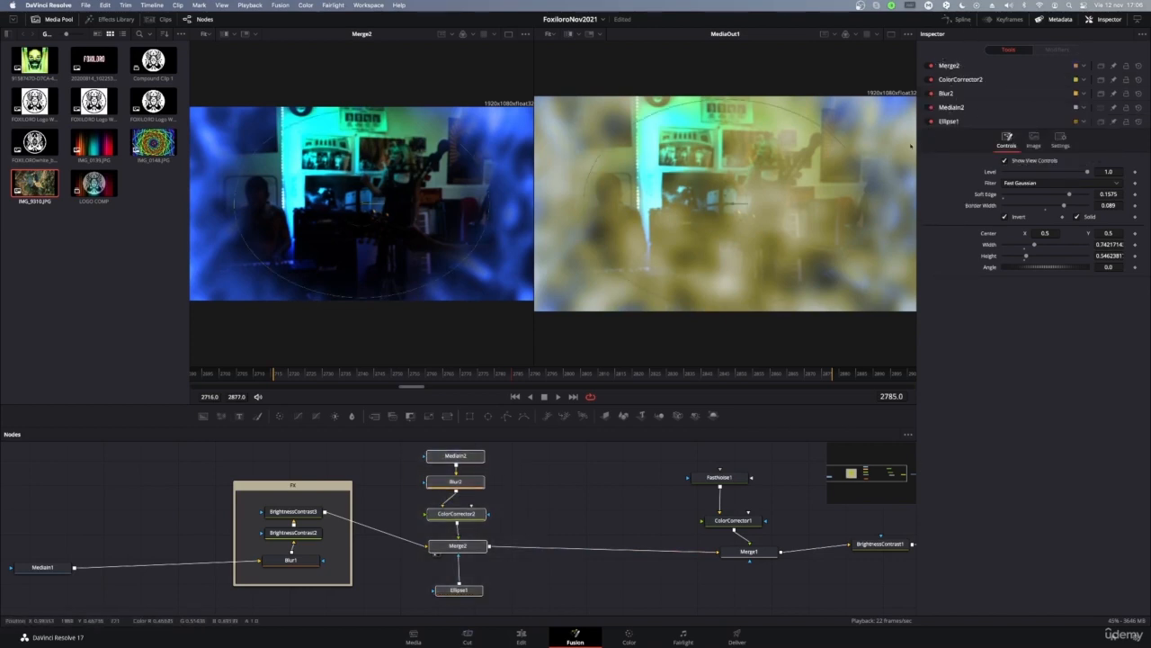
pyautogui.click(931, 94)
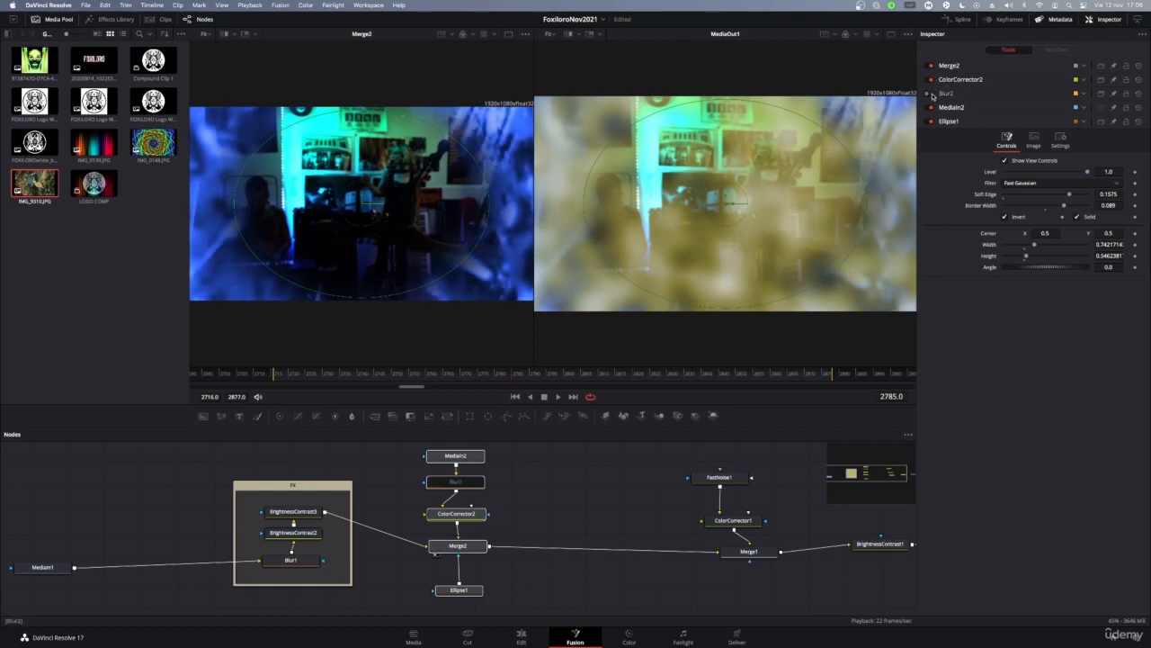
pyautogui.click(931, 94)
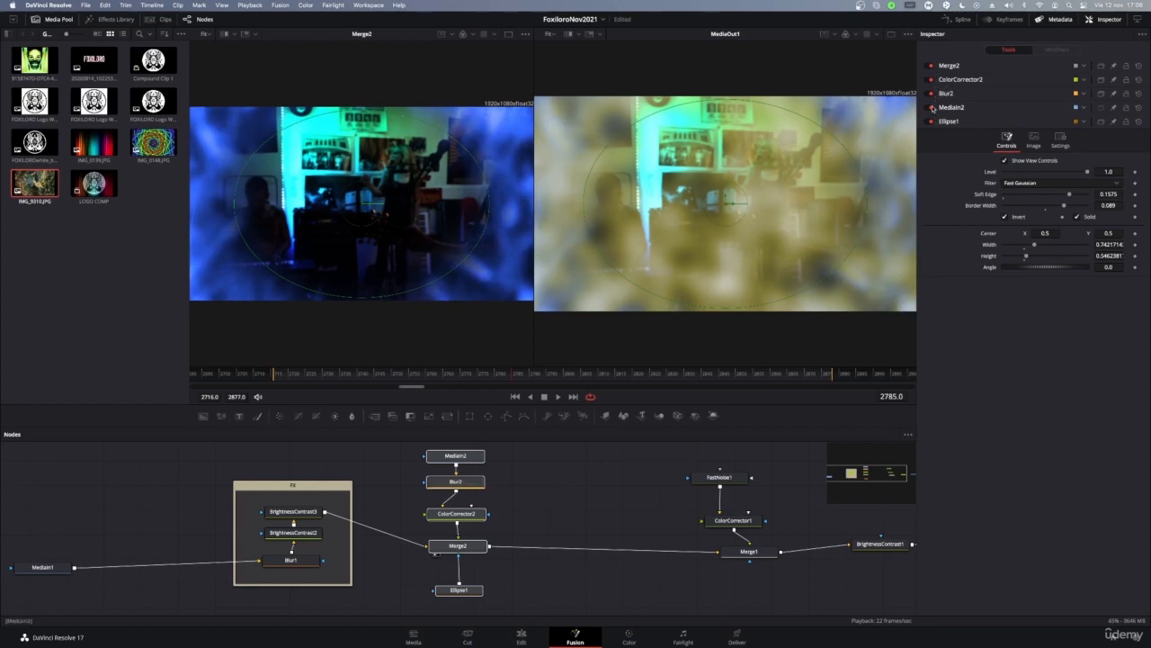
pyautogui.click(931, 107)
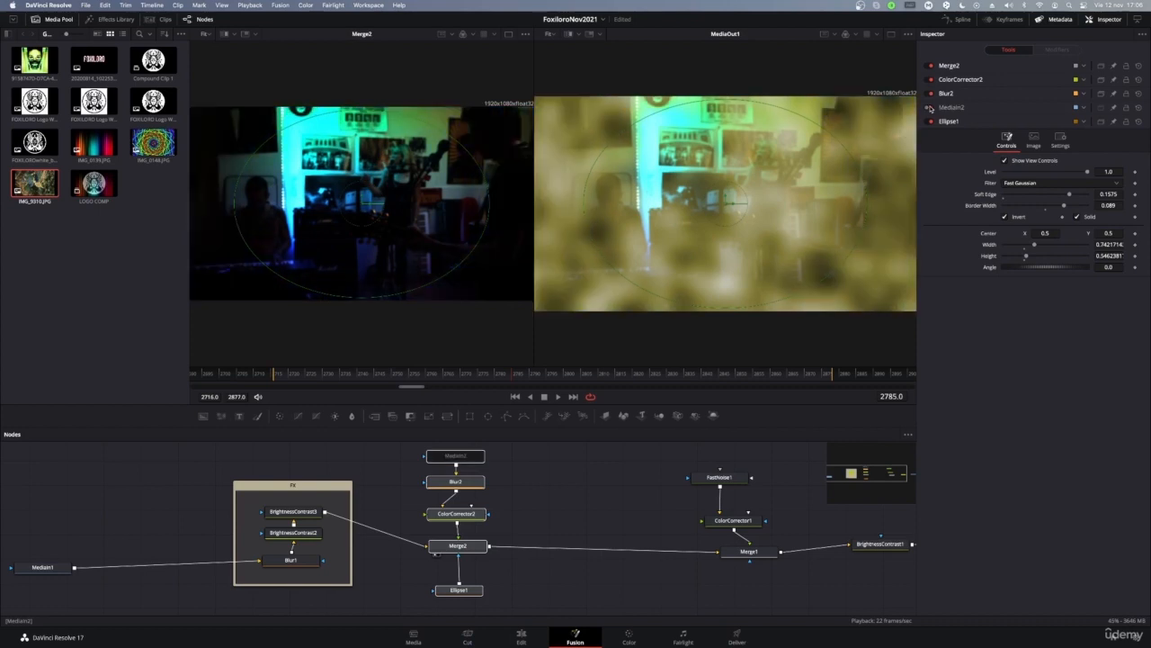
pyautogui.click(931, 107)
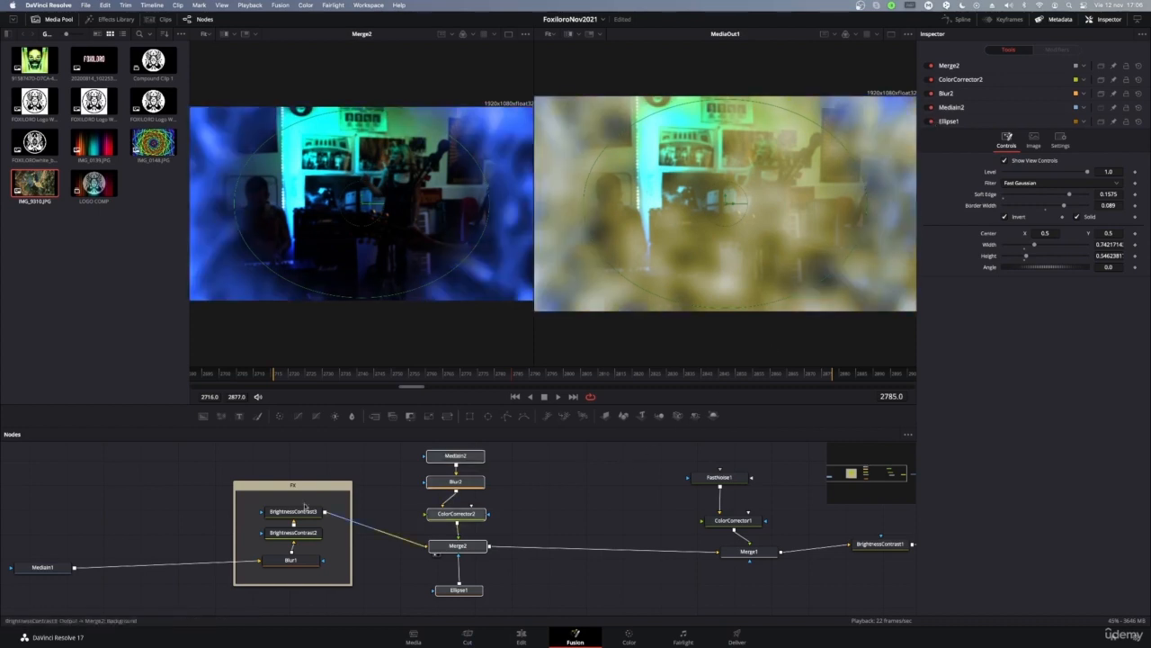
pyautogui.click(152, 479)
pyautogui.moveTo(41, 461); pyautogui.dragTo(845, 497)
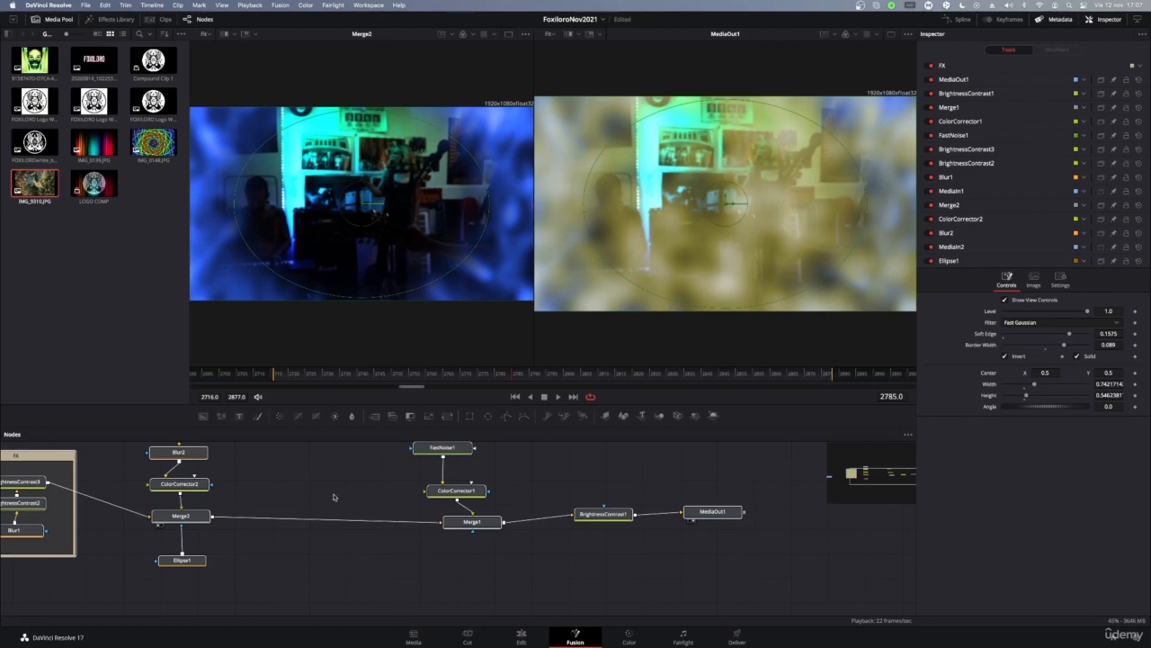
# Step: Save the project and drop the LOGO COMP clip onto the Merge2–Merge1 link as MediaIn3
pyautogui.click(362, 556)
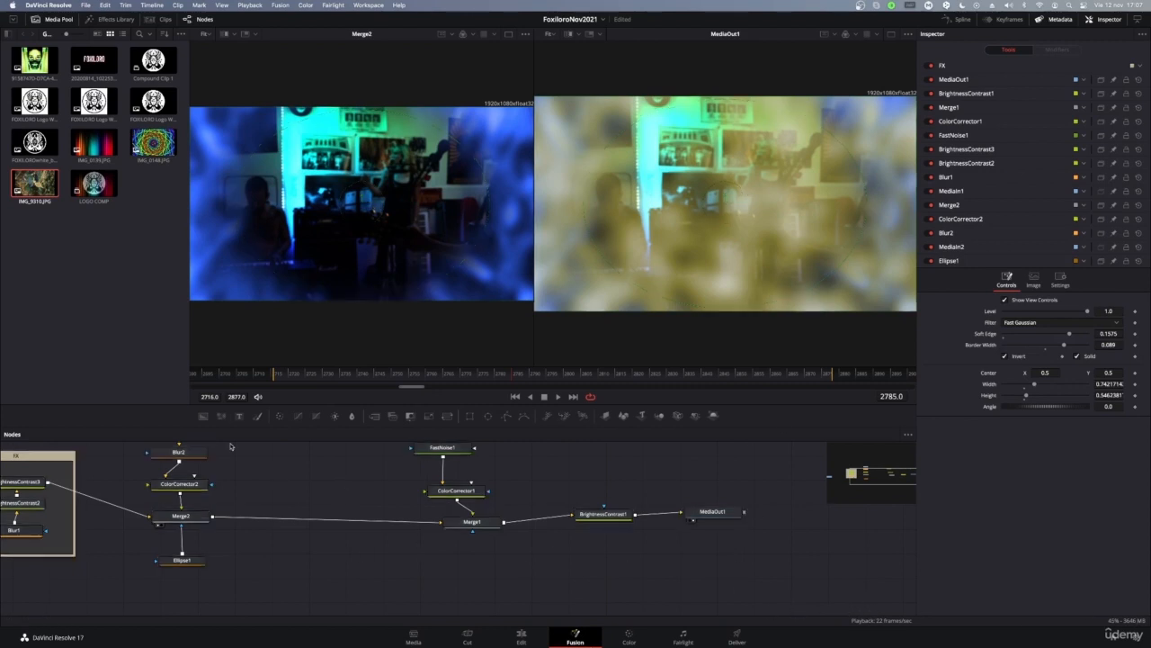
pyautogui.press('super+s')
pyautogui.moveTo(94, 183); pyautogui.dragTo(335, 521)
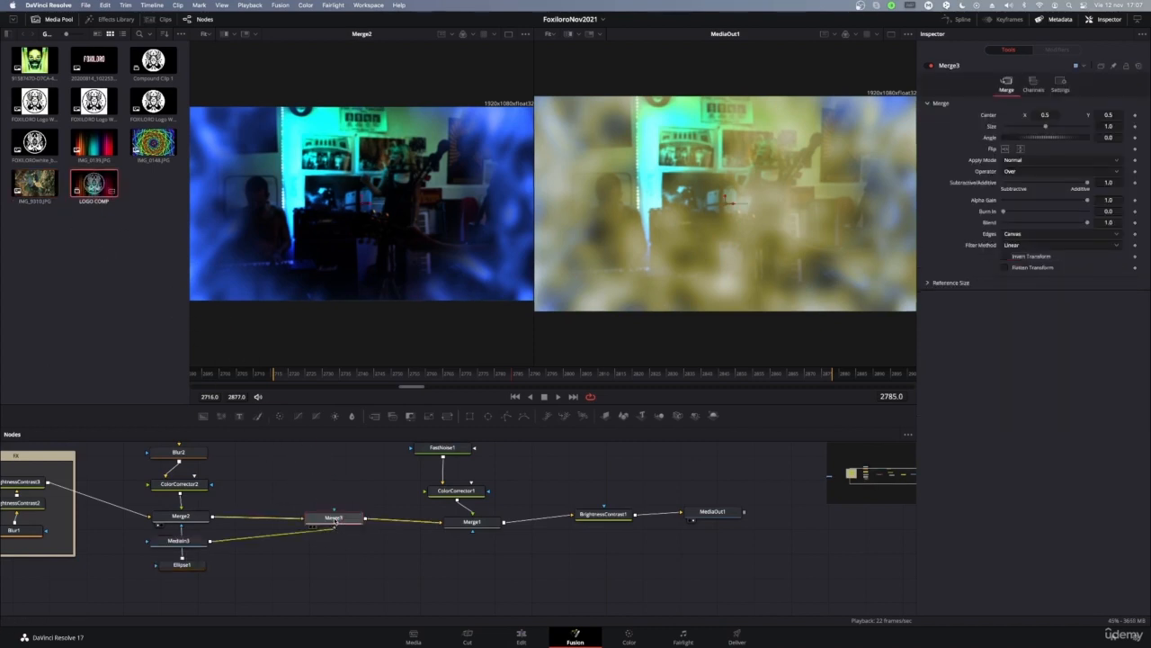
pyautogui.moveTo(178, 539); pyautogui.dragTo(327, 468)
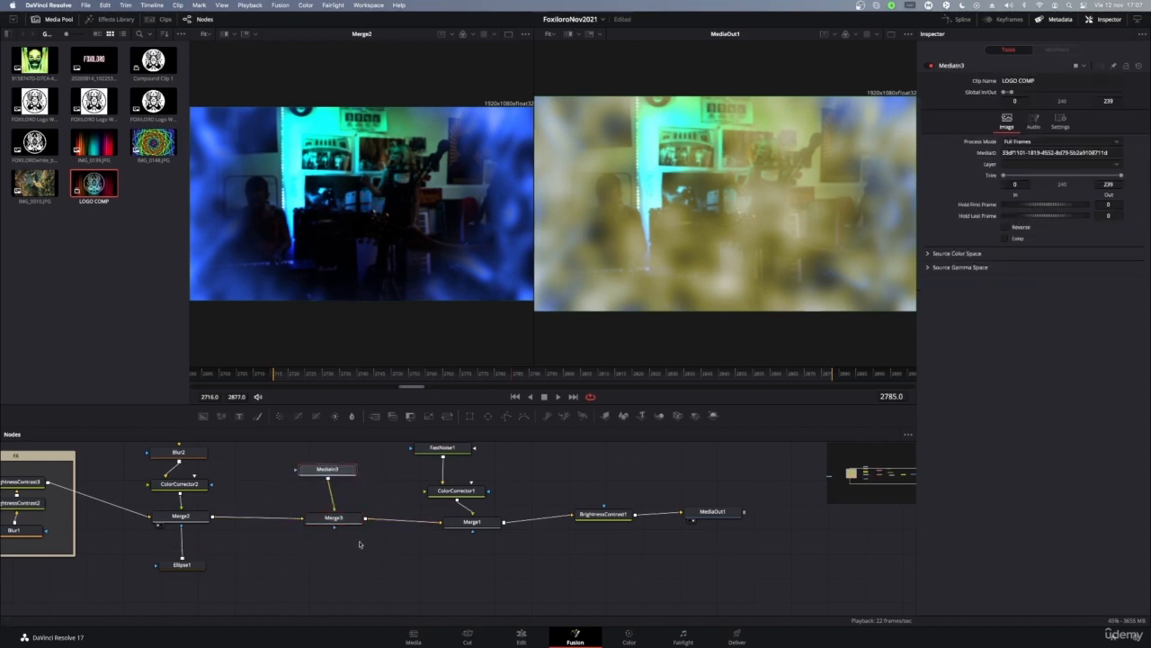
# Step: Delete the Merge3 and MediaIn3 nodes to restore the previous tree
pyautogui.click(336, 521)
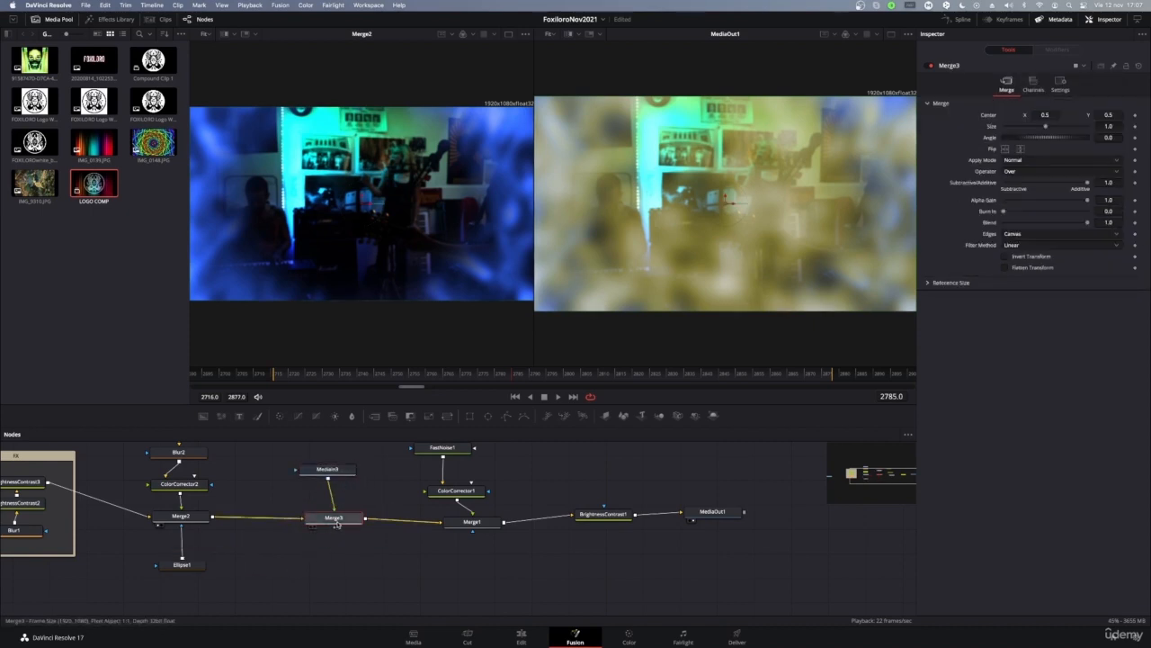
pyautogui.press('Delete')
pyautogui.click(312, 471)
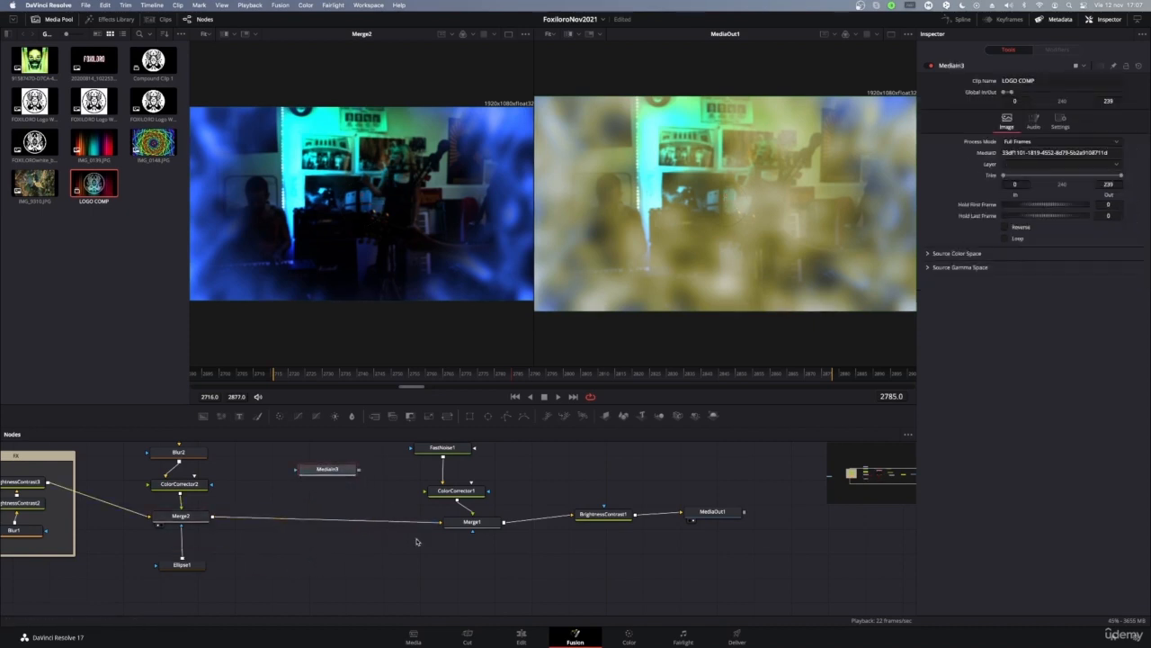
pyautogui.press('Delete')
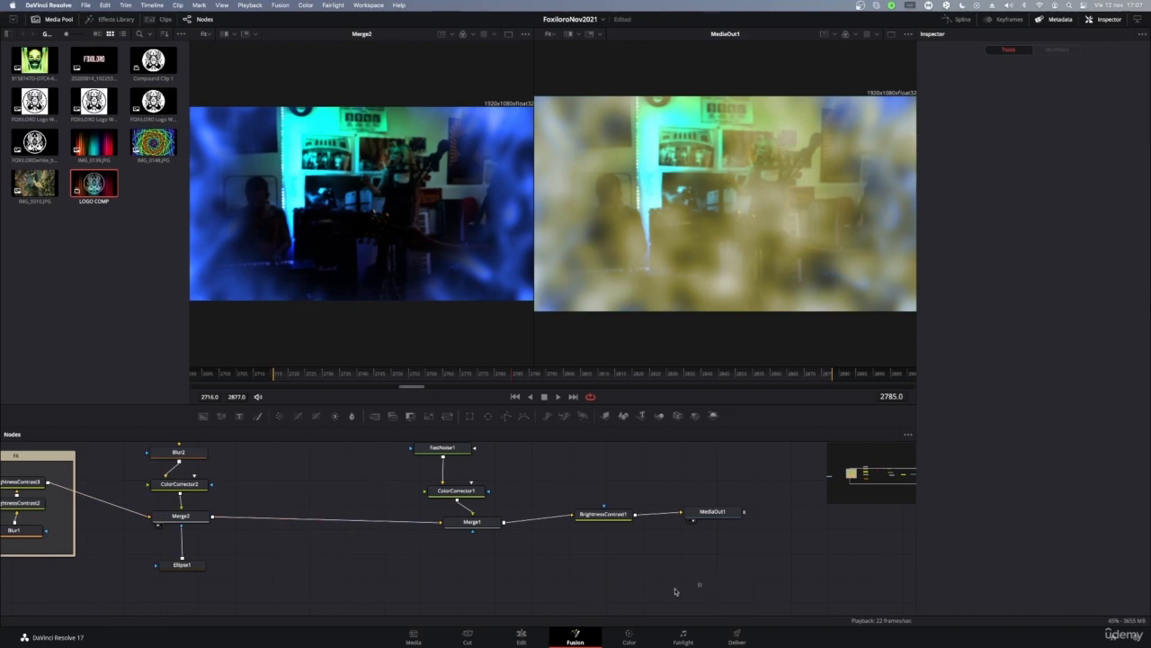
pyautogui.click(908, 435)
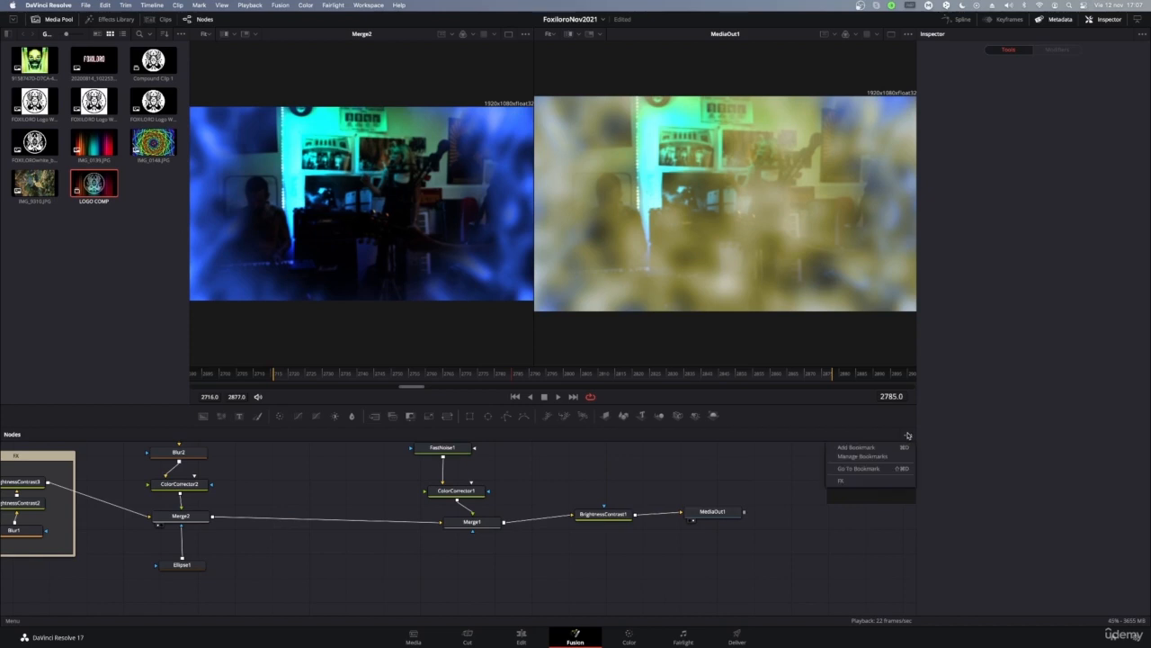
pyautogui.click(908, 436)
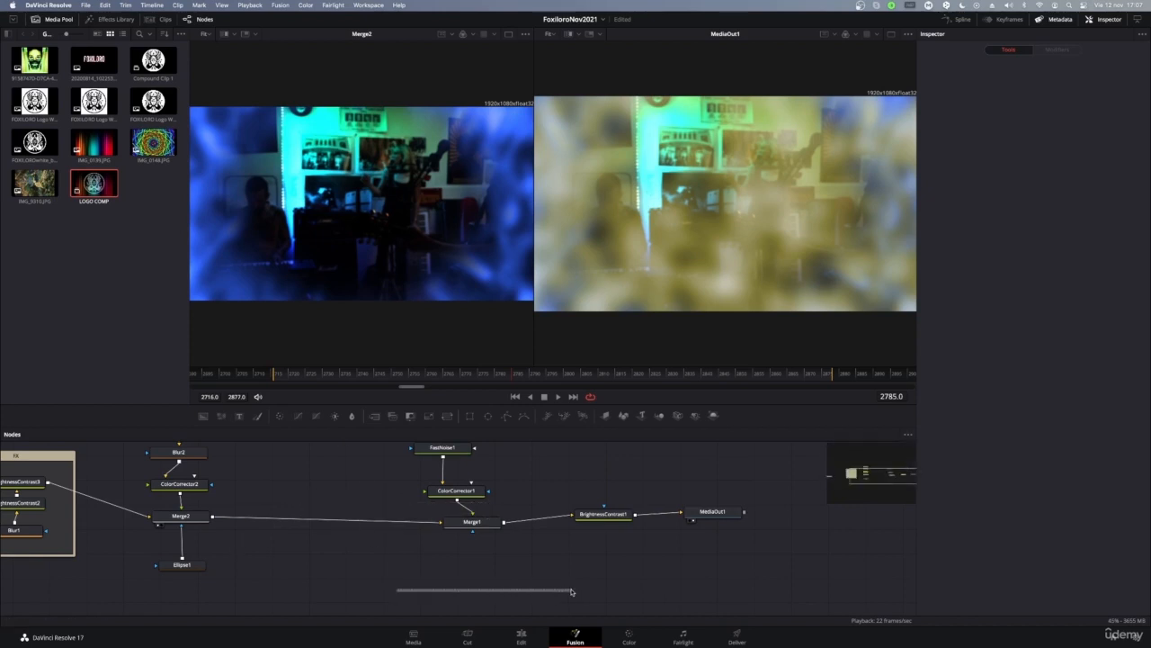
pyautogui.rightClick(451, 581)
pyautogui.rightClick(356, 564)
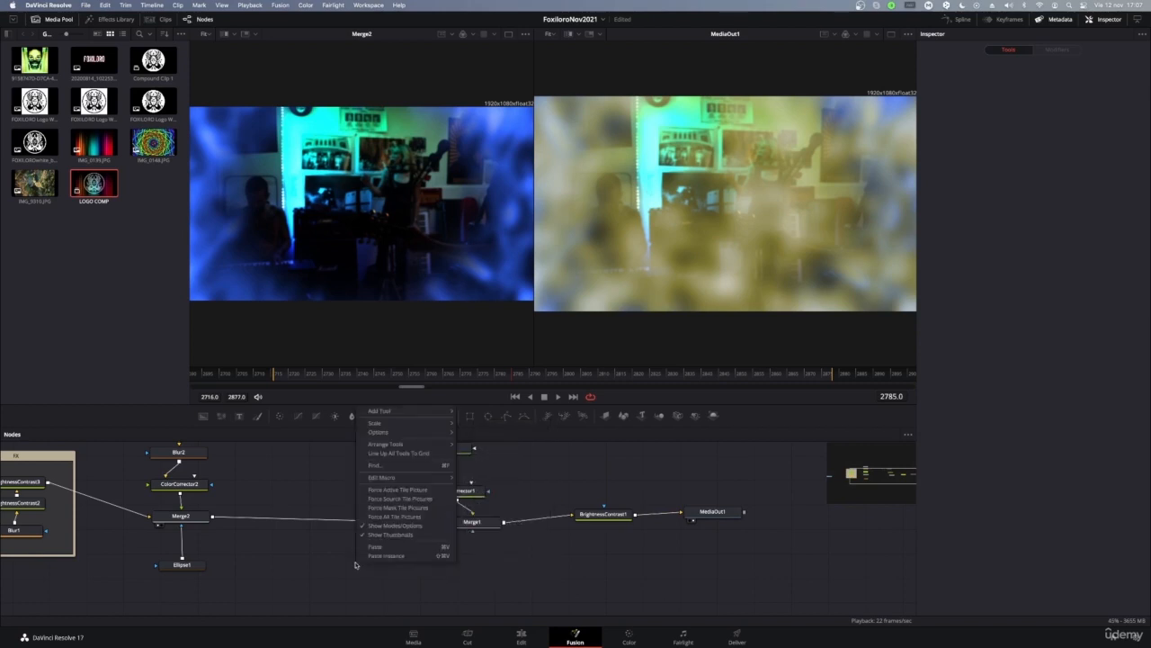
pyautogui.click(356, 565)
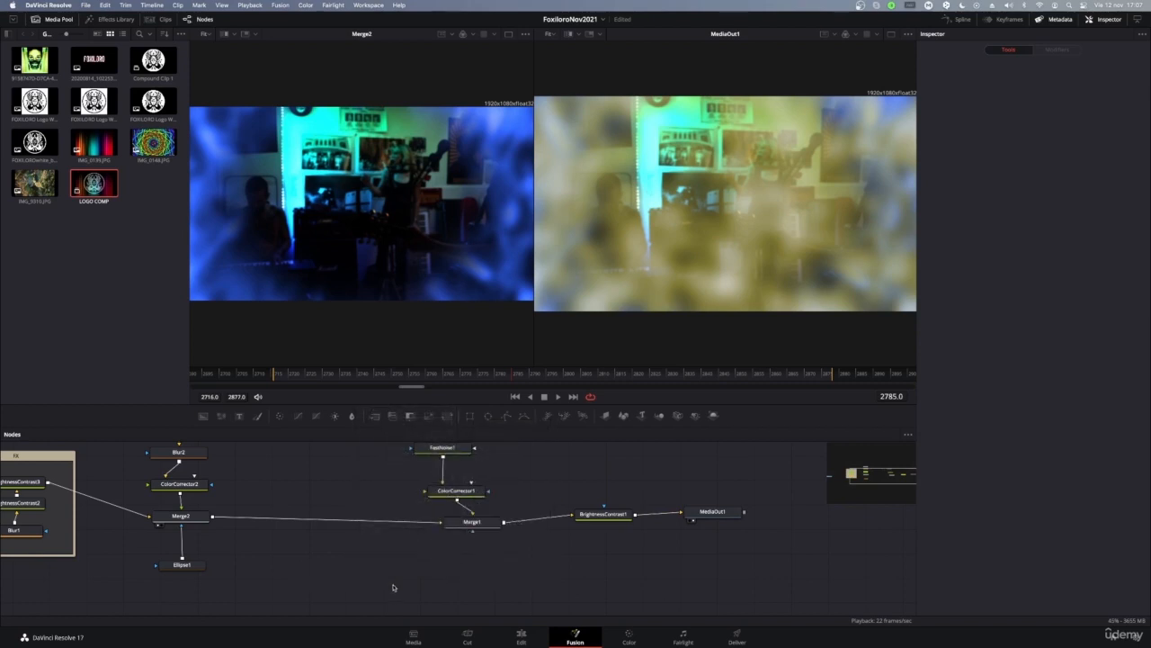
pyautogui.rightClick(317, 565)
pyautogui.click(309, 593)
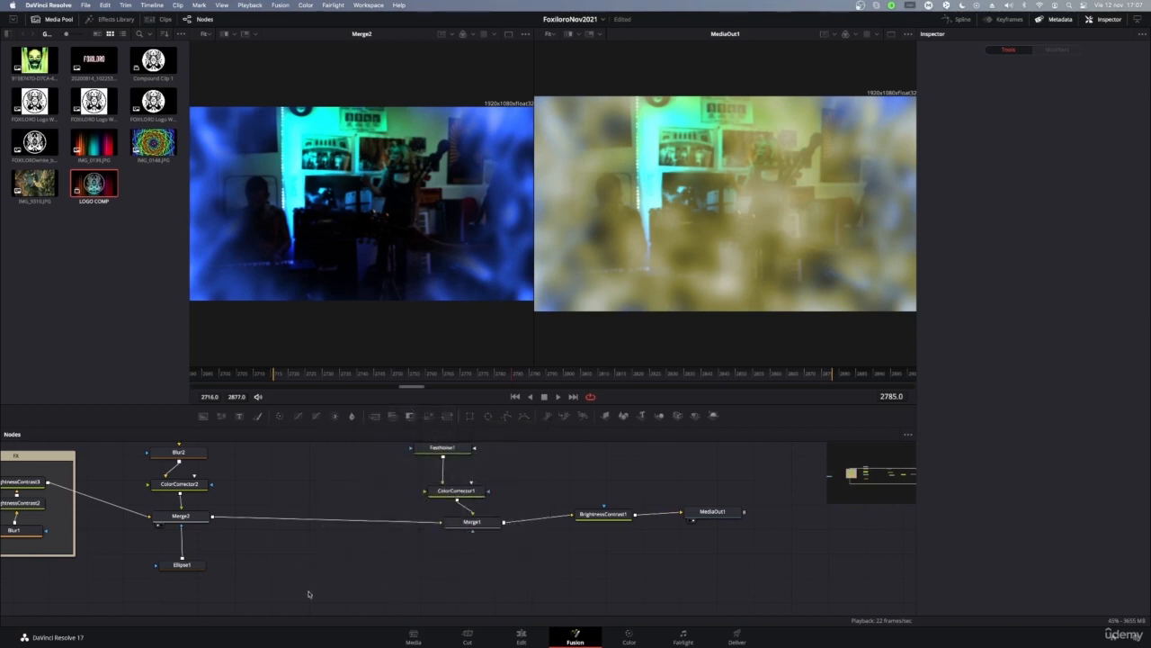